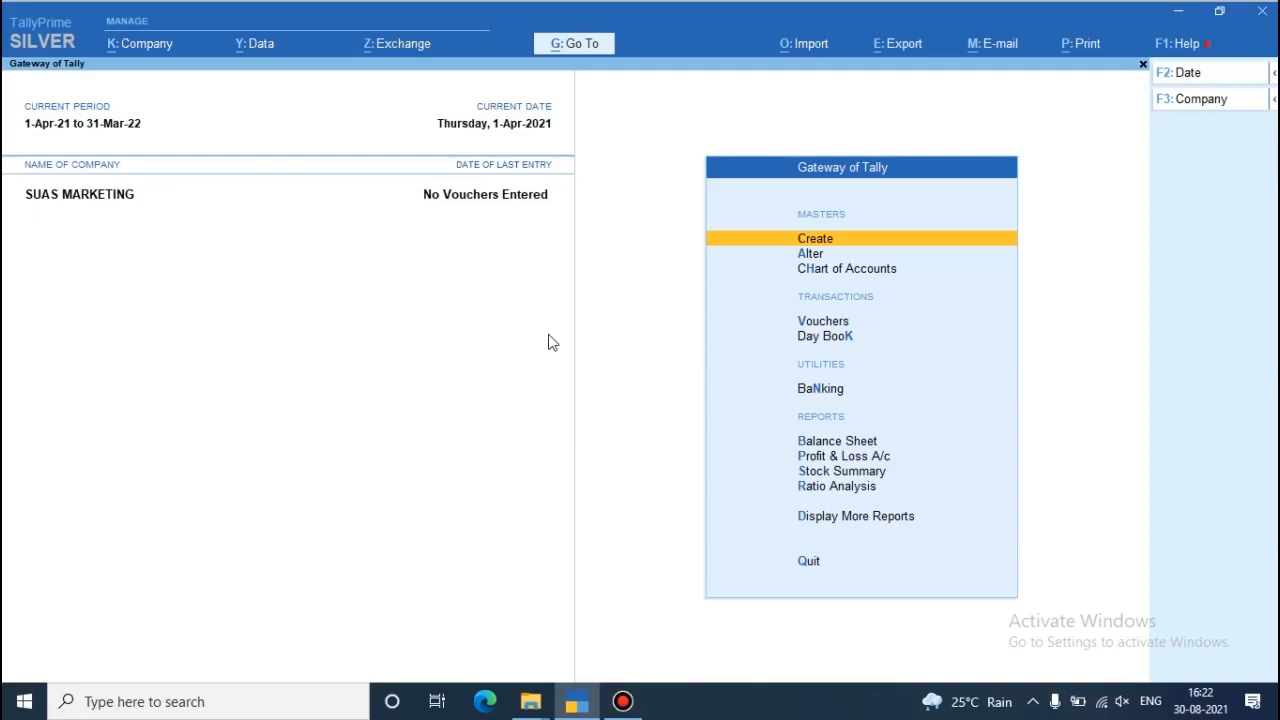
- Open the voucher entry screen for a new purchase voucher
key("Down")
key("Down")
key("Down")
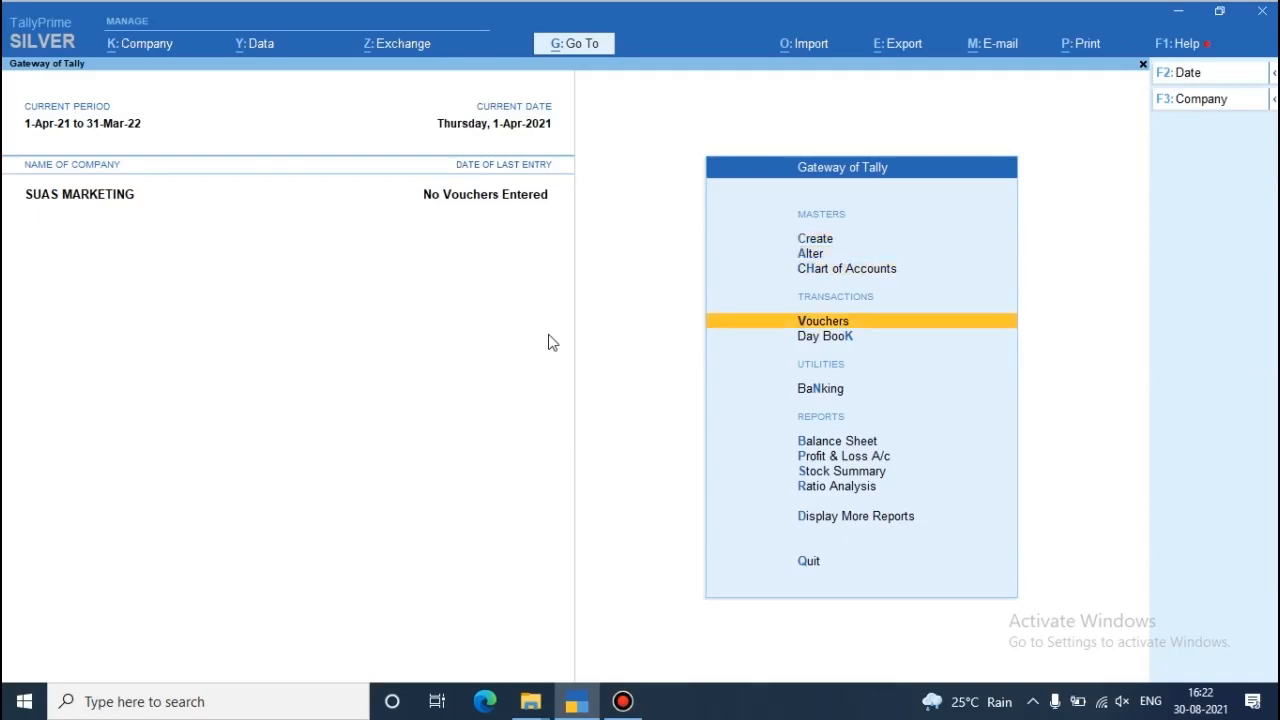
key("Return")
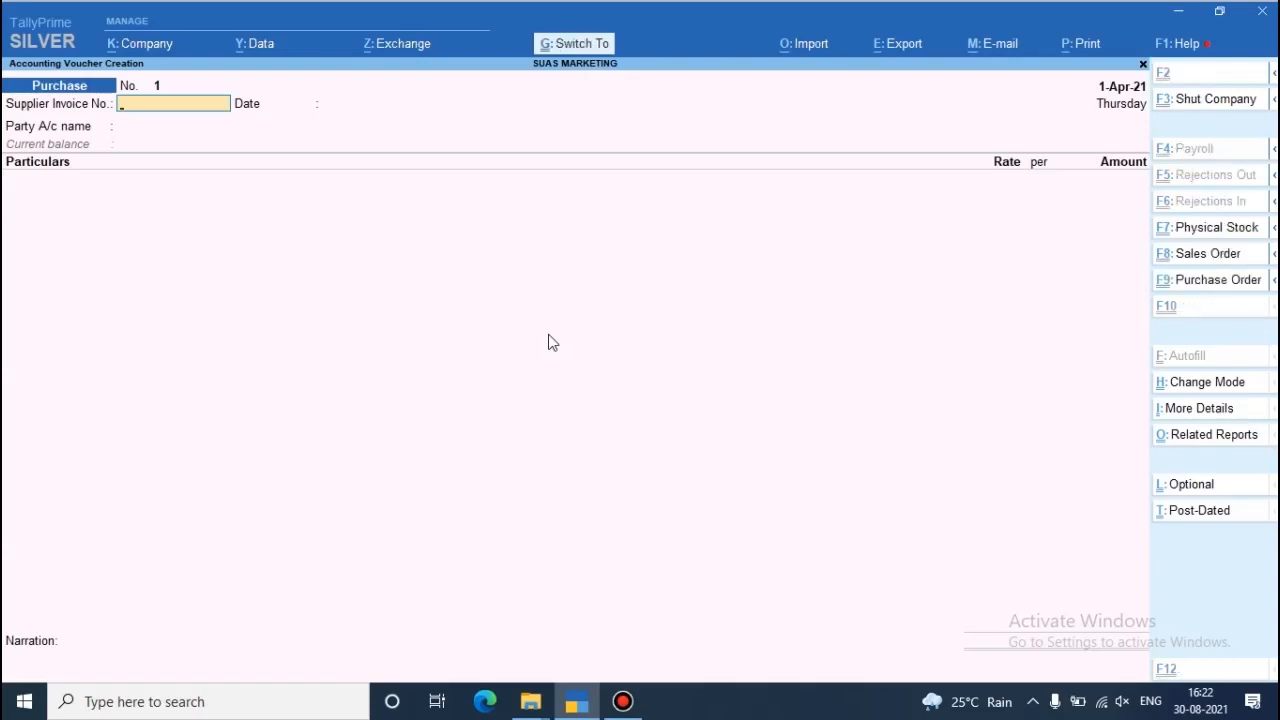
- Switch the purchase voucher to Item Invoice mode
key("ctrl+h")
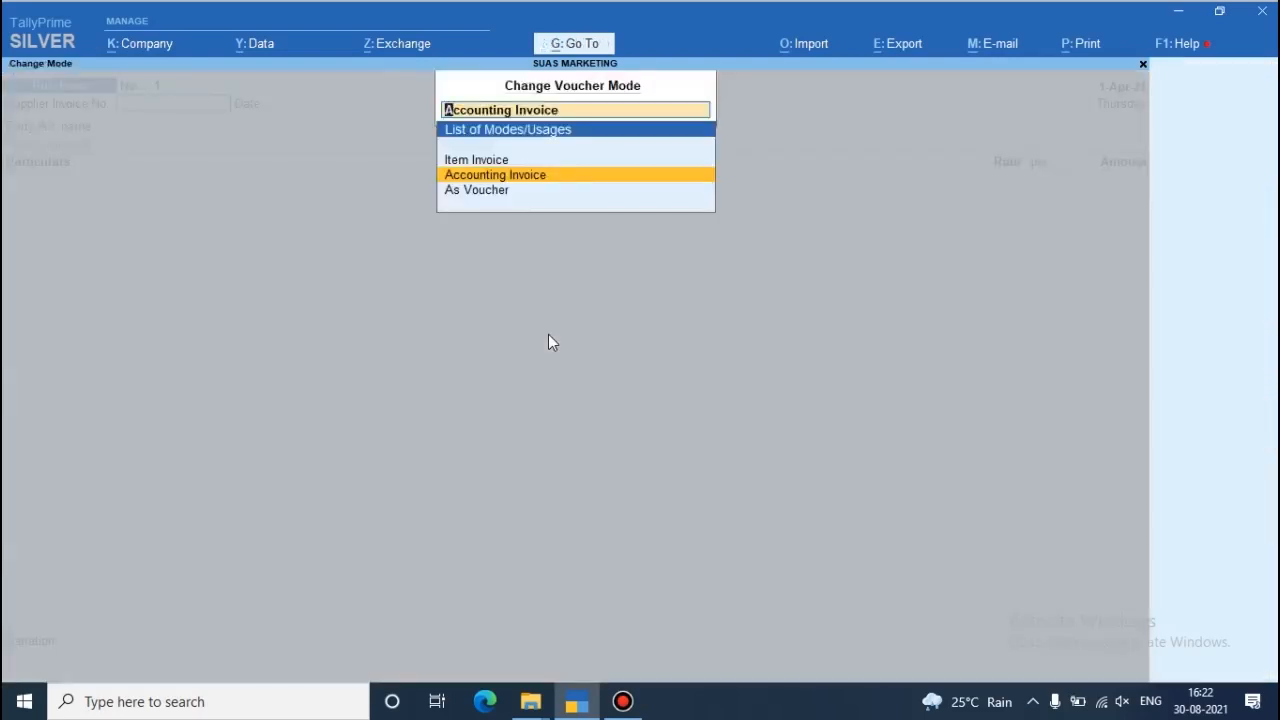
key("Up")
key("Return")
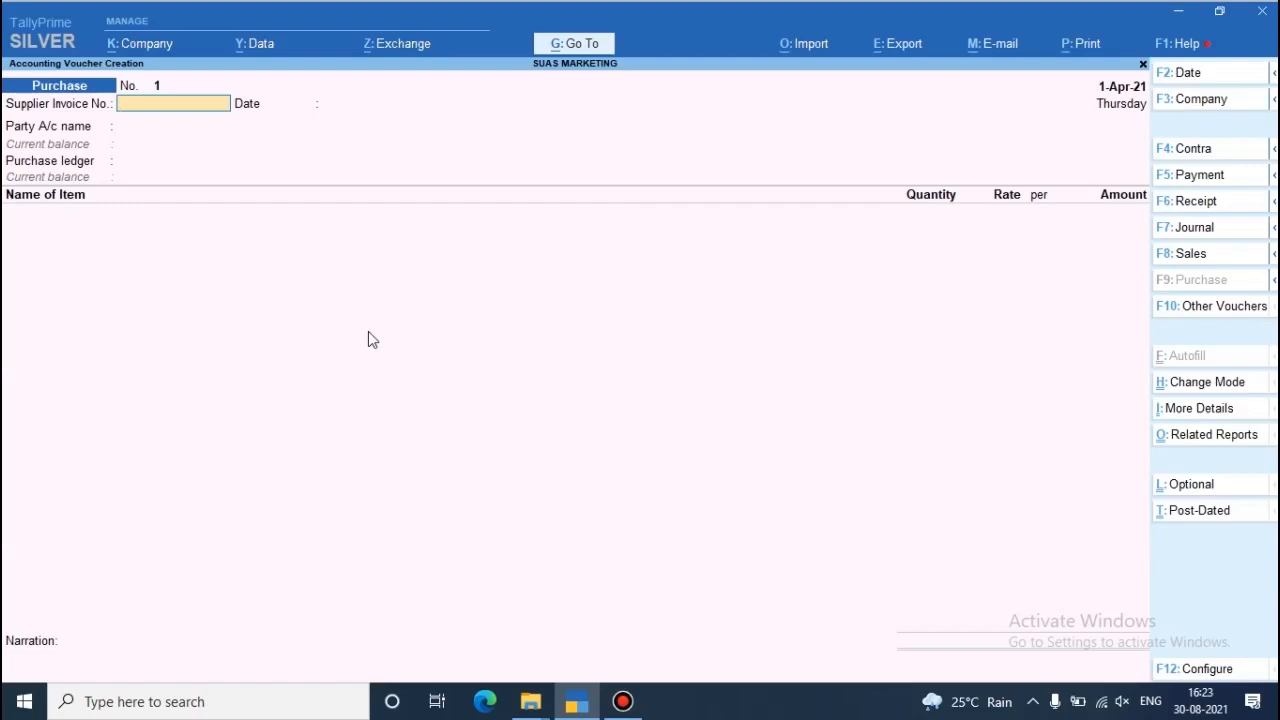
- Change the purchase voucher's mode to Accounting Invoice
key("ctrl")
key("ctrl+h")
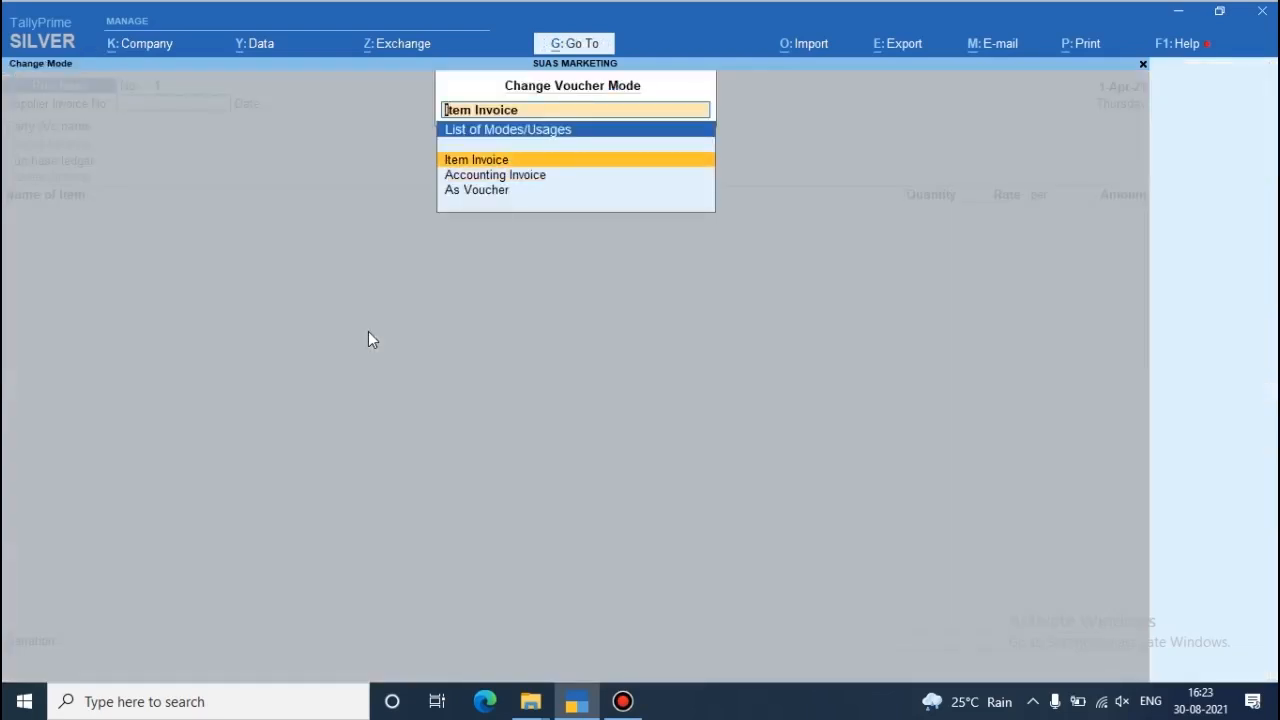
key("Down")
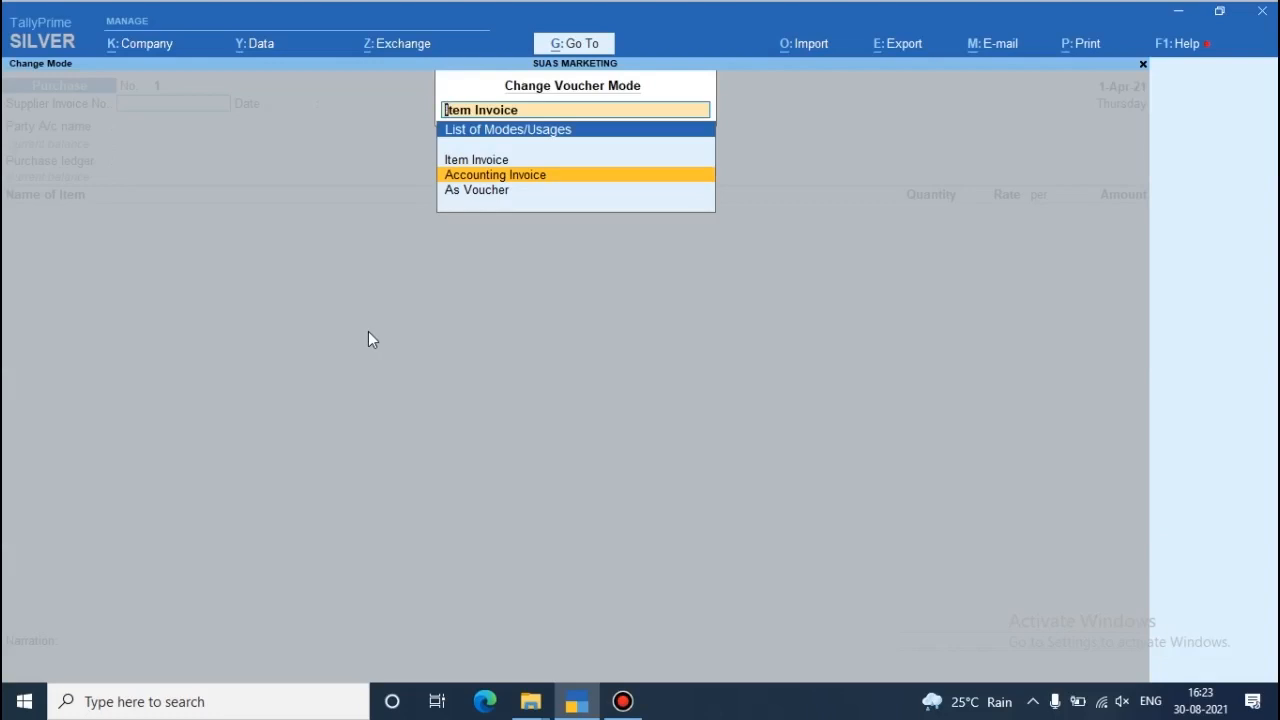
key("Return")
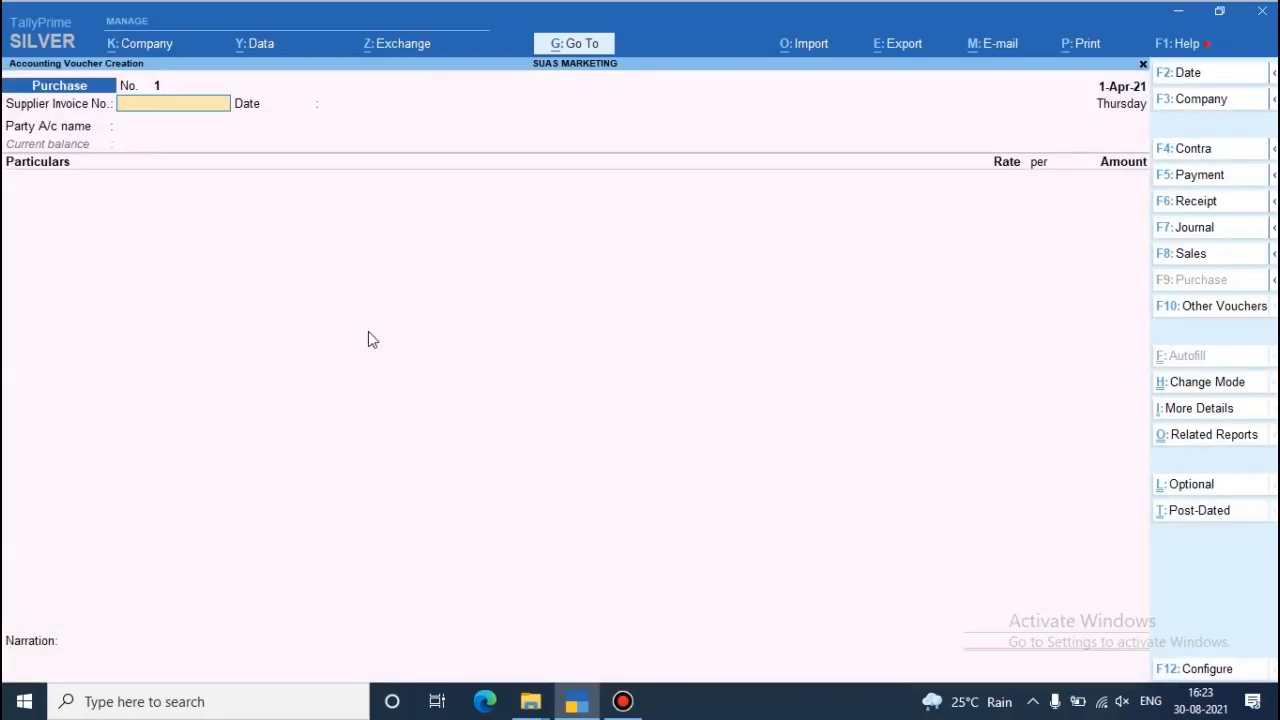
- Enter supplier invoice number 521 and accept 1-Apr-21 as the invoice date
type("521")
key("Return")
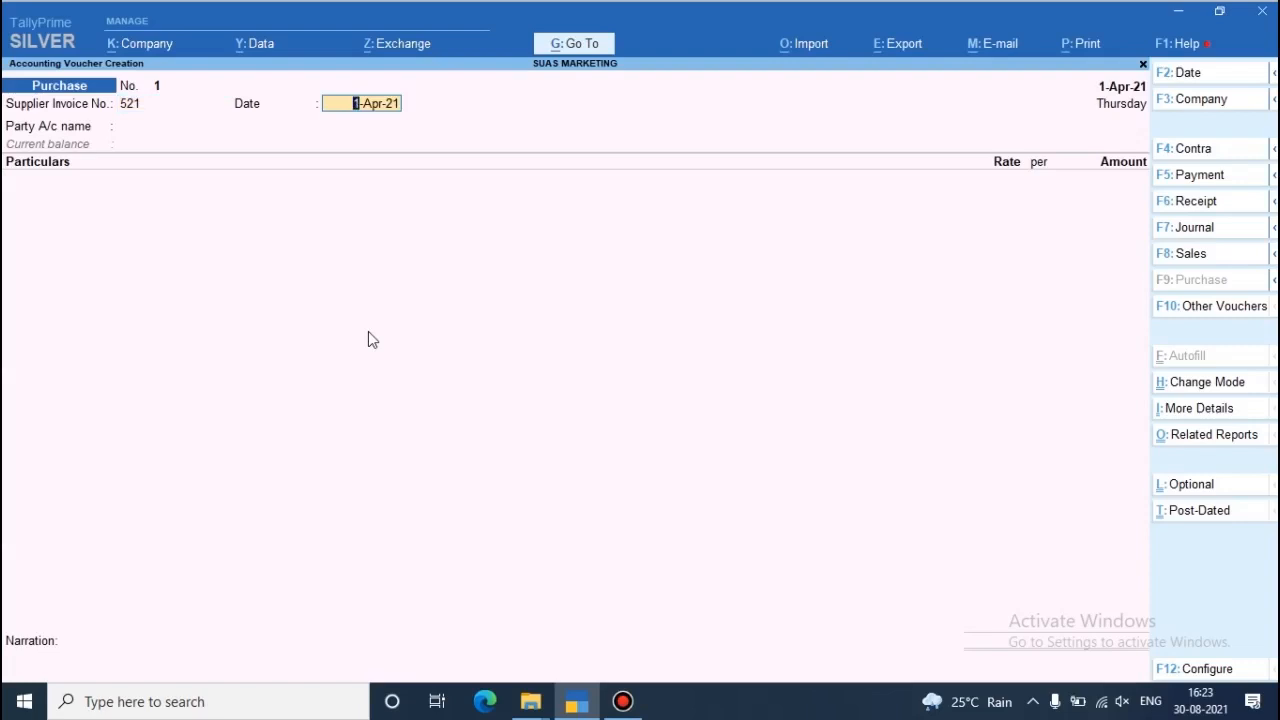
key("Return")
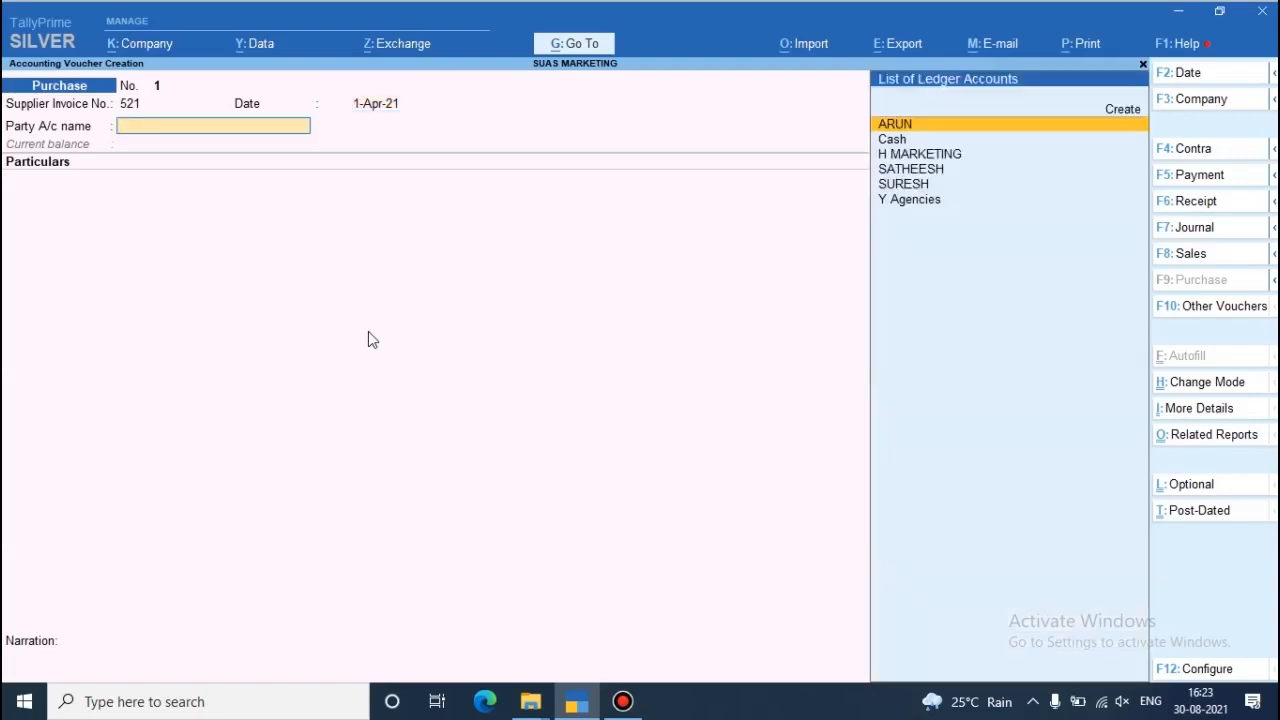
- Start a new party ledger named X Supplies and place it under Sundry Creditors
key("alt+c")
type("X S")
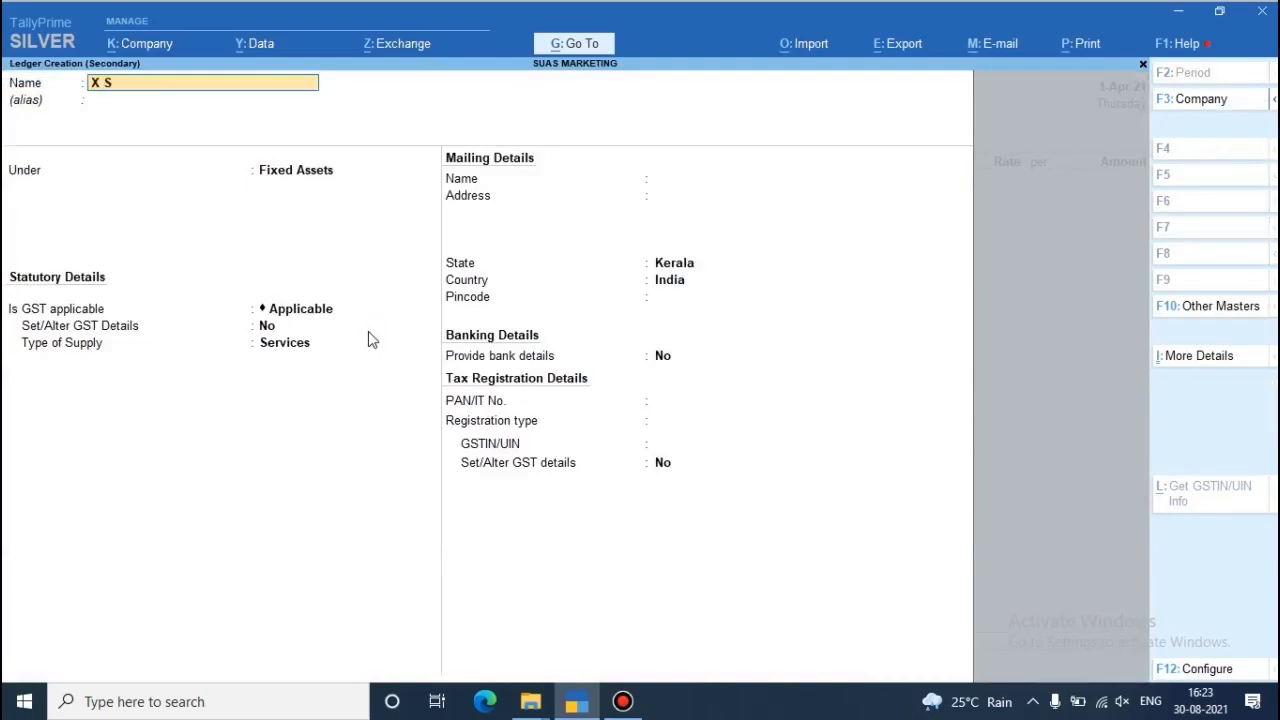
type("upplies")
key("Return")
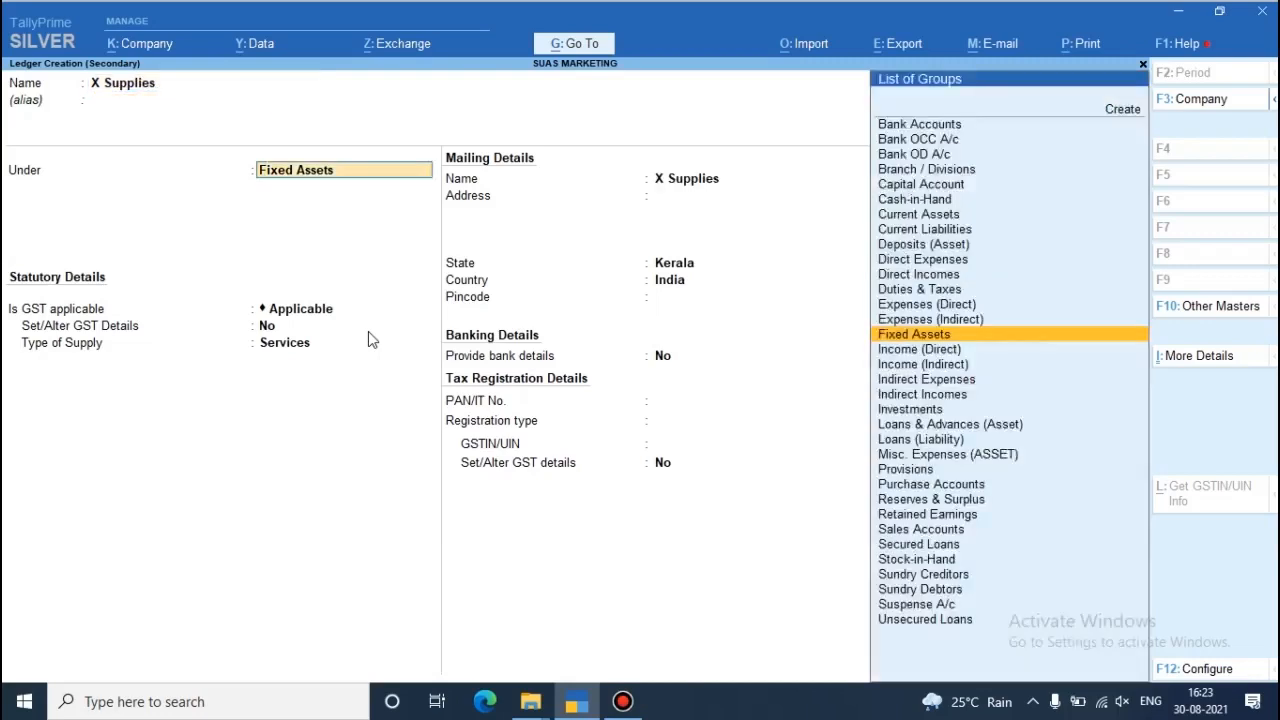
type("Sund")
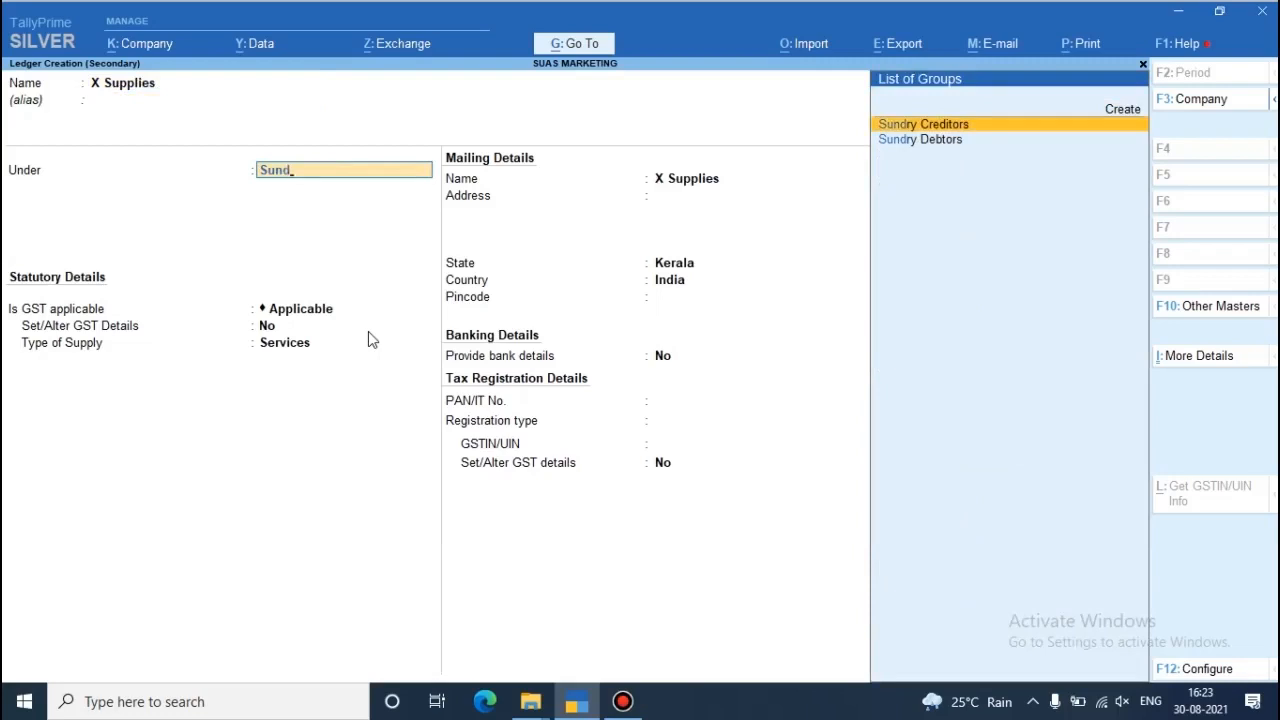
key("Return")
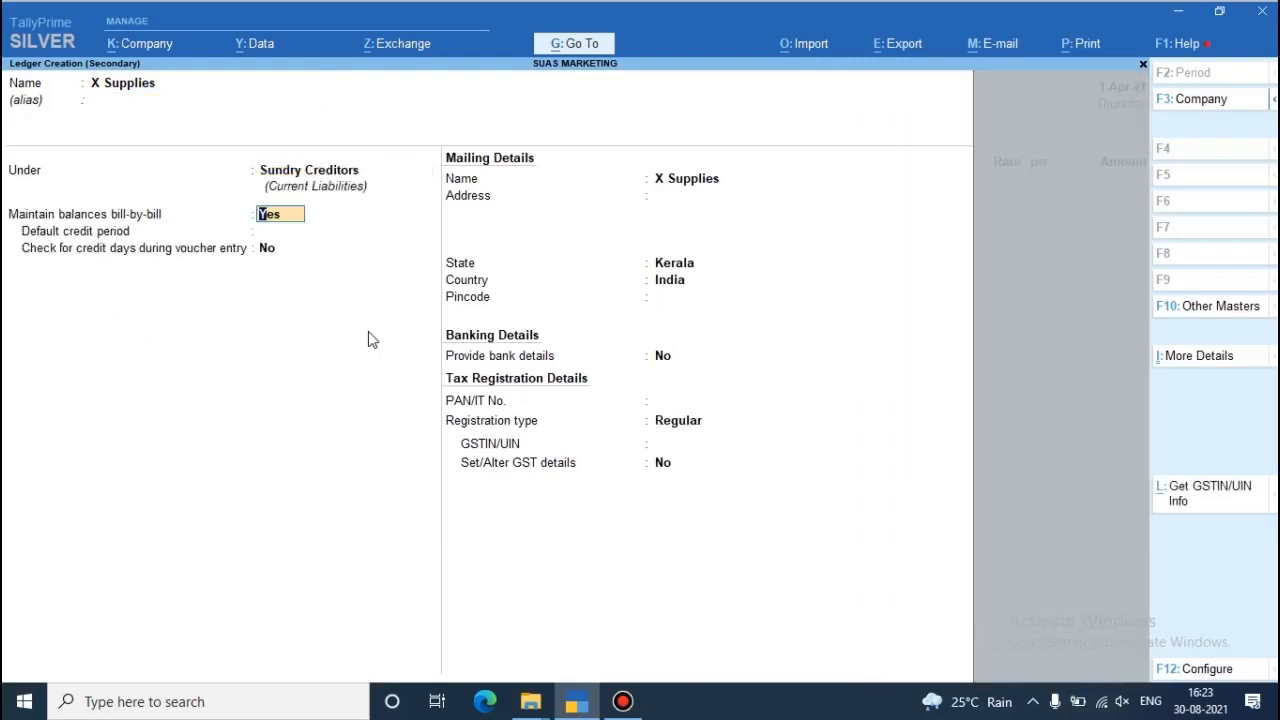
- Keep bill-by-bill balances on and Kerala as the state for X Supplies, and enter the supplier's postal code
key("Return")
key("Return")
key("Return")
key("Return")
key("Return")
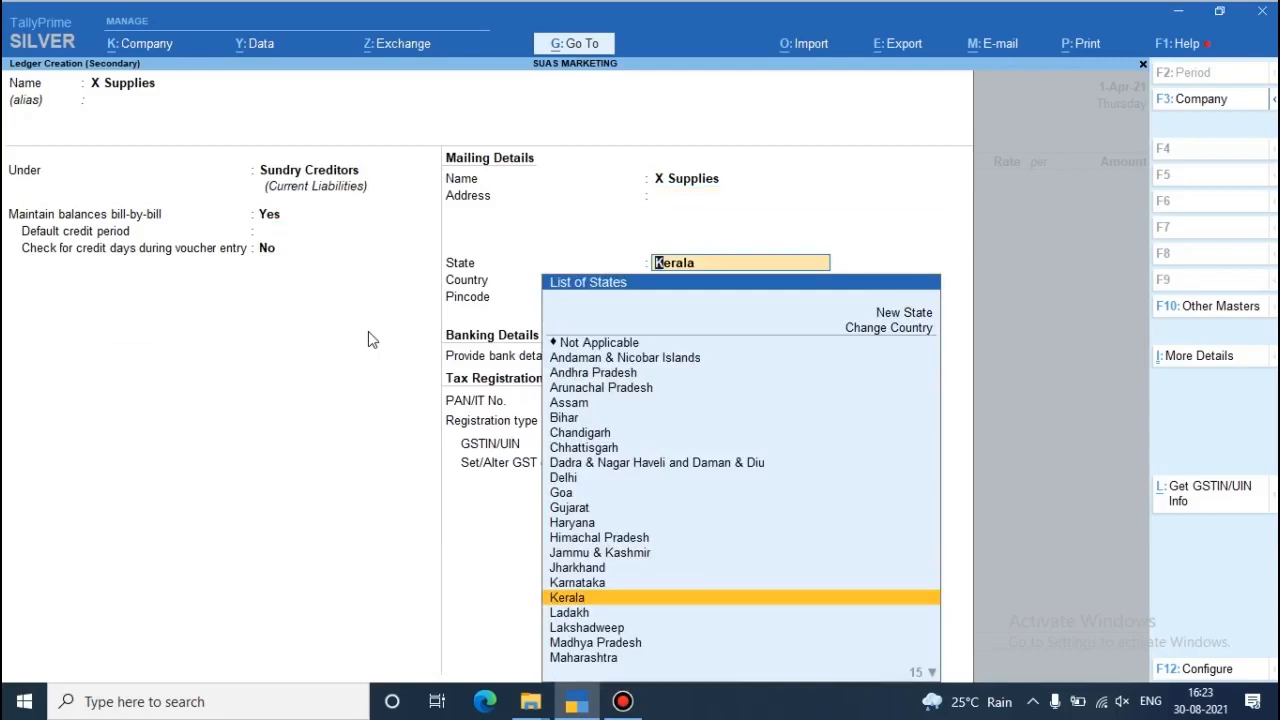
key("Return")
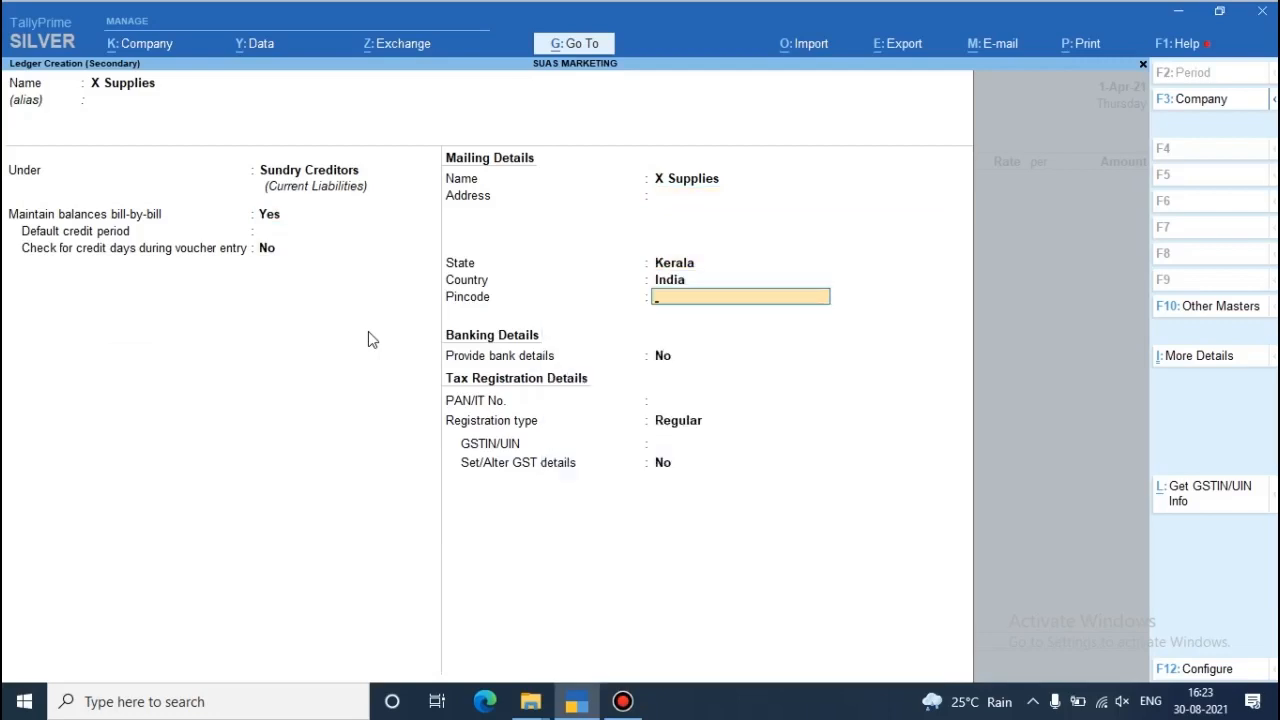
type("679322")
key("Return")
key("Return")
key("Return")
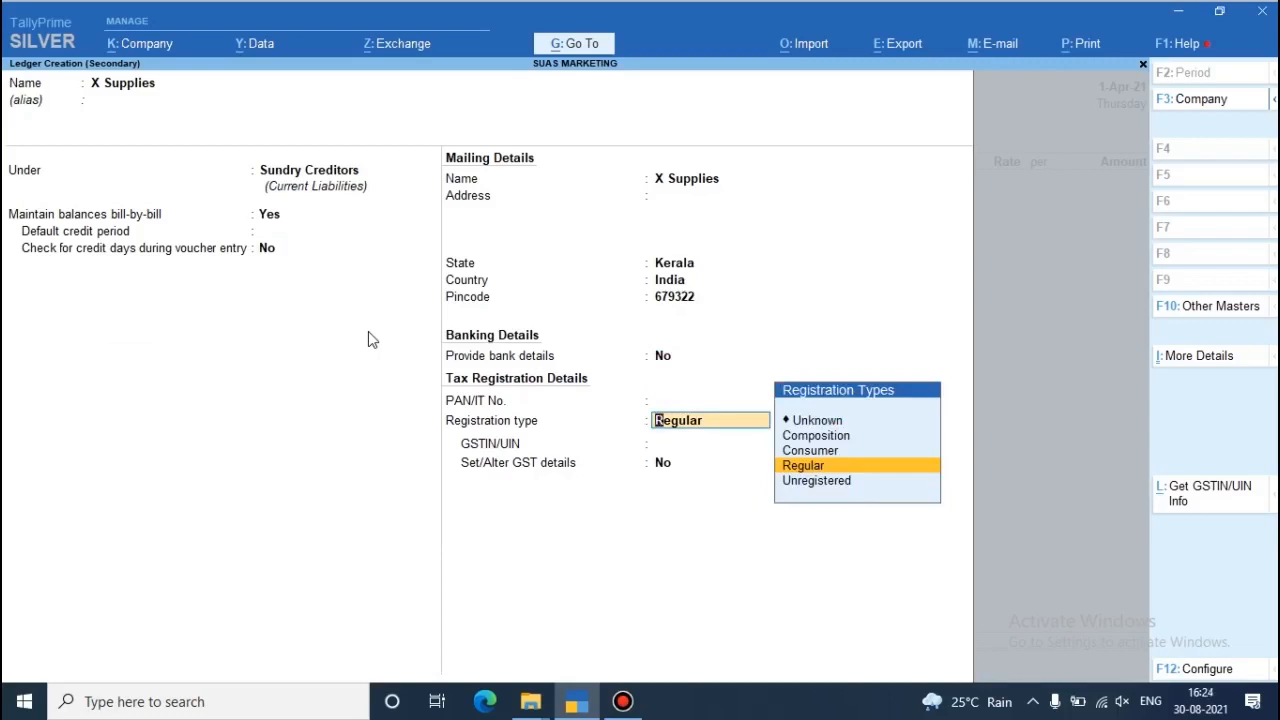
- Keep the Regular registration type for X Supplies, enter its GSTIN, and save the ledger
key("Return")
type("32")
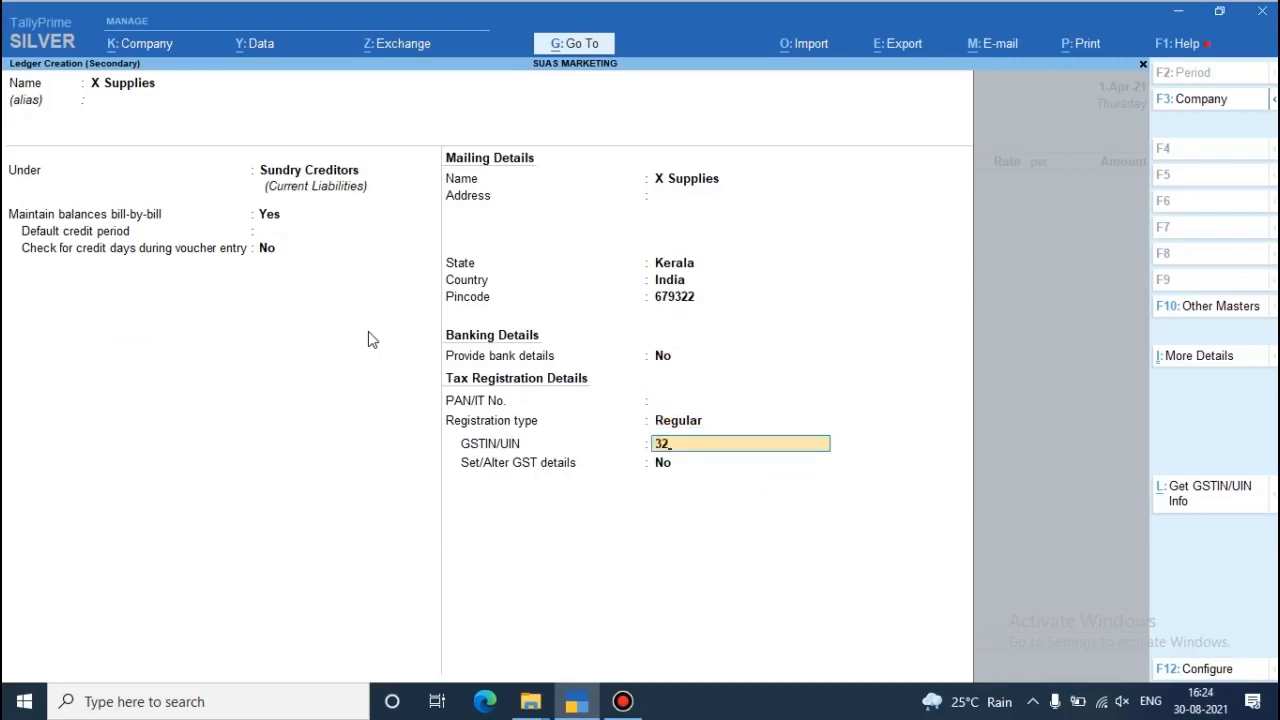
type("12321255551")
key("Return")
key("Return")
key("Return")
- Set the receipt note number to Not Applicable and accept the receipt details with the other fields blank
key("Return")
key("Return")
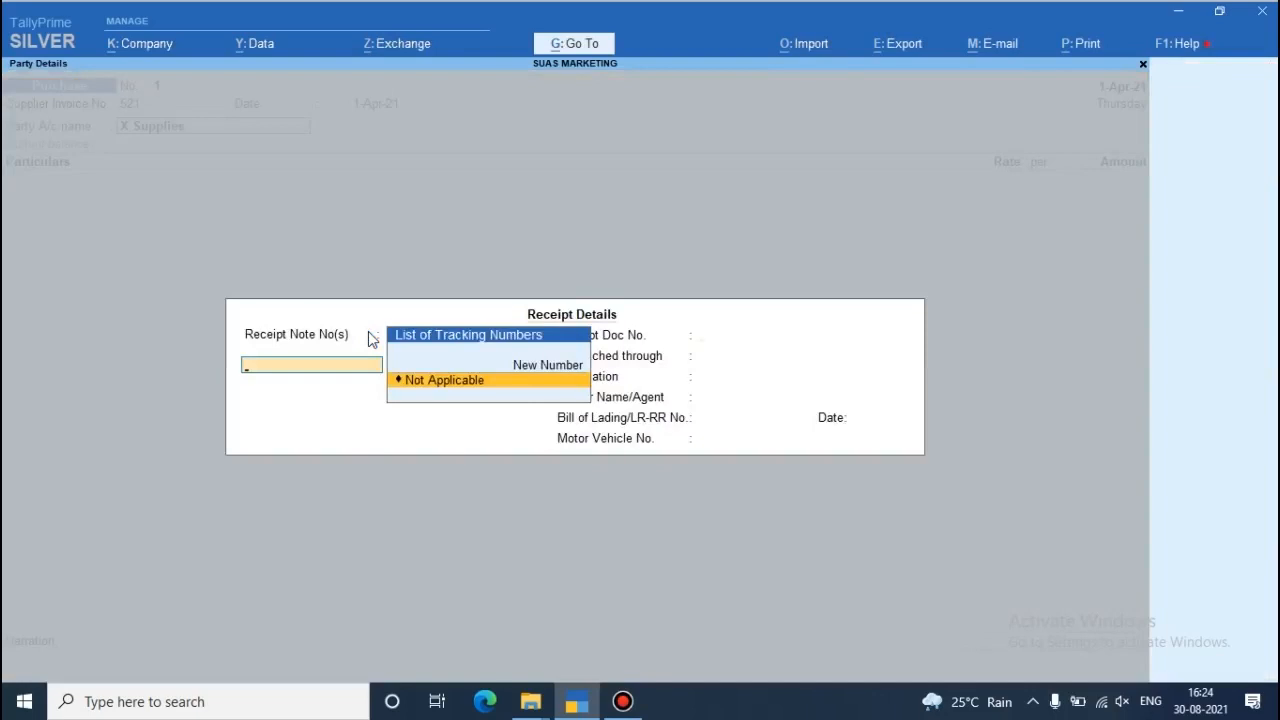
key("Return")
key("Return")
key("Return")
key("Return")
key("Return")
key("Return")
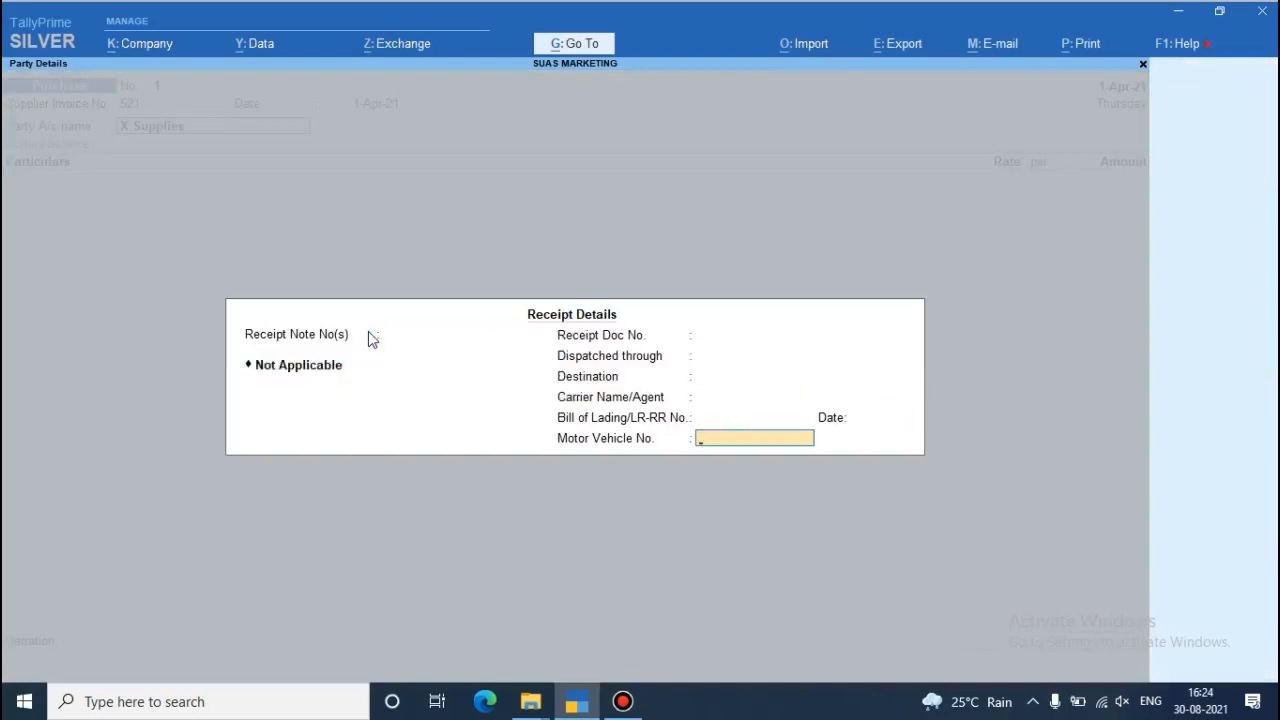
key("Return")
- Accept the party details for X Supplies without changes
key("Return")
key("Return")
key("Return")
key("Return")
key("Return")
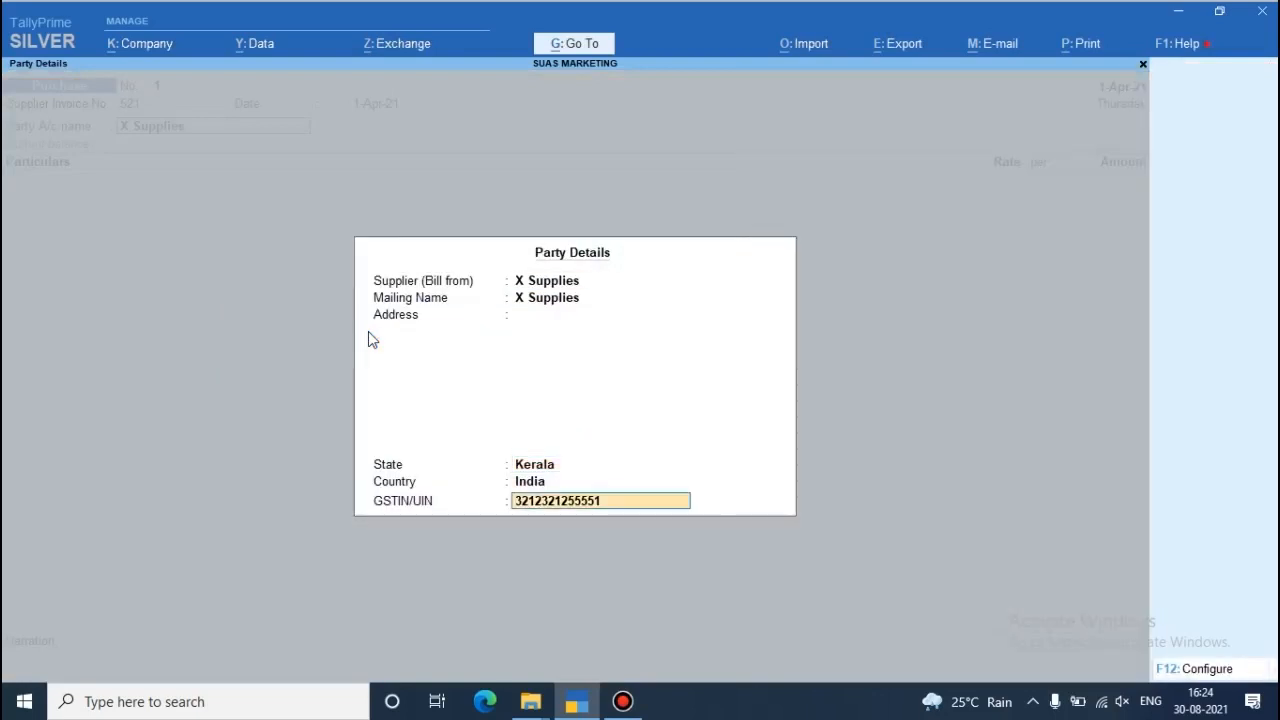
key("Return")
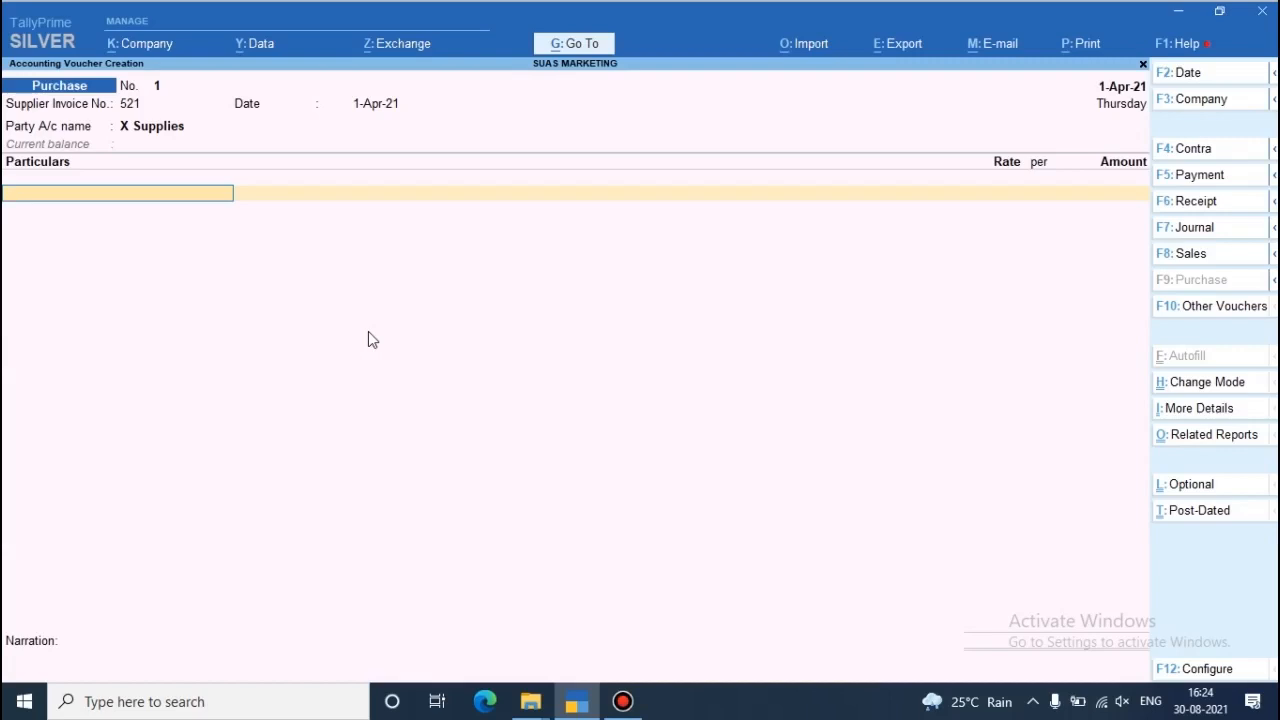
- Start a new ledger named Computer for the first particulars line and place it under Fixed Assets
key("alt+c")
type("Computer")
key("Return")
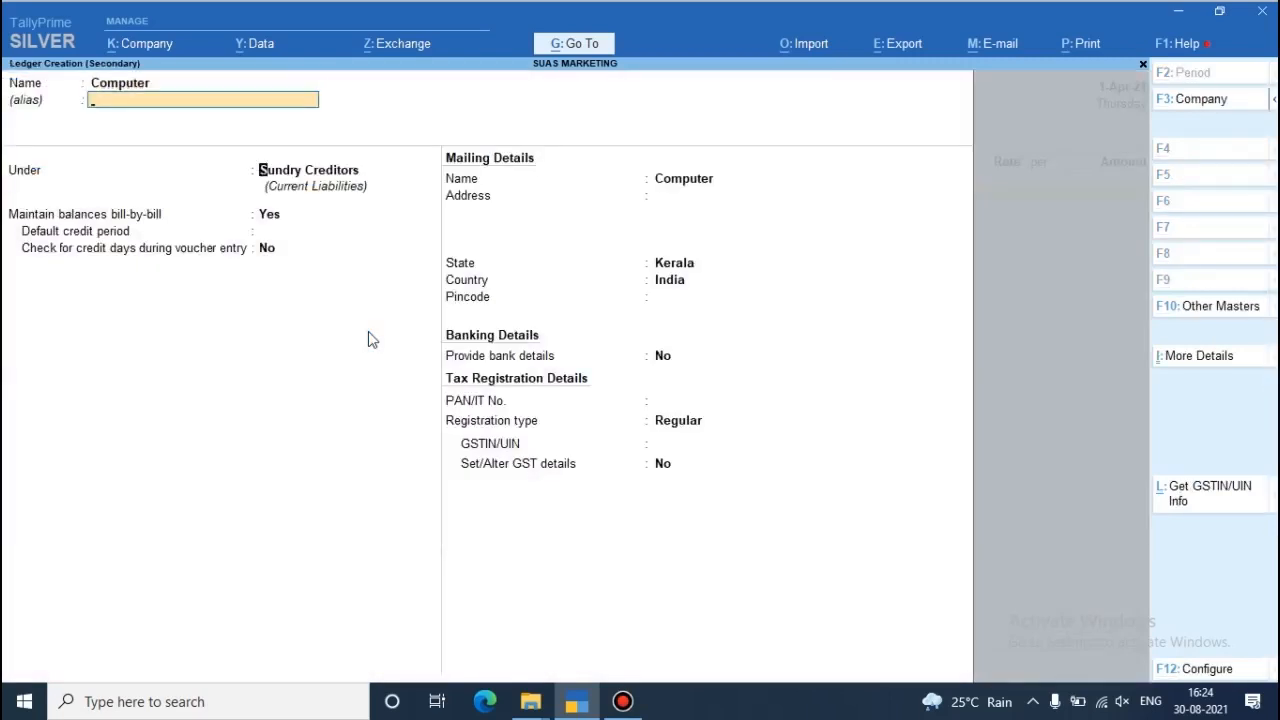
type("D")
key("BackSpace")
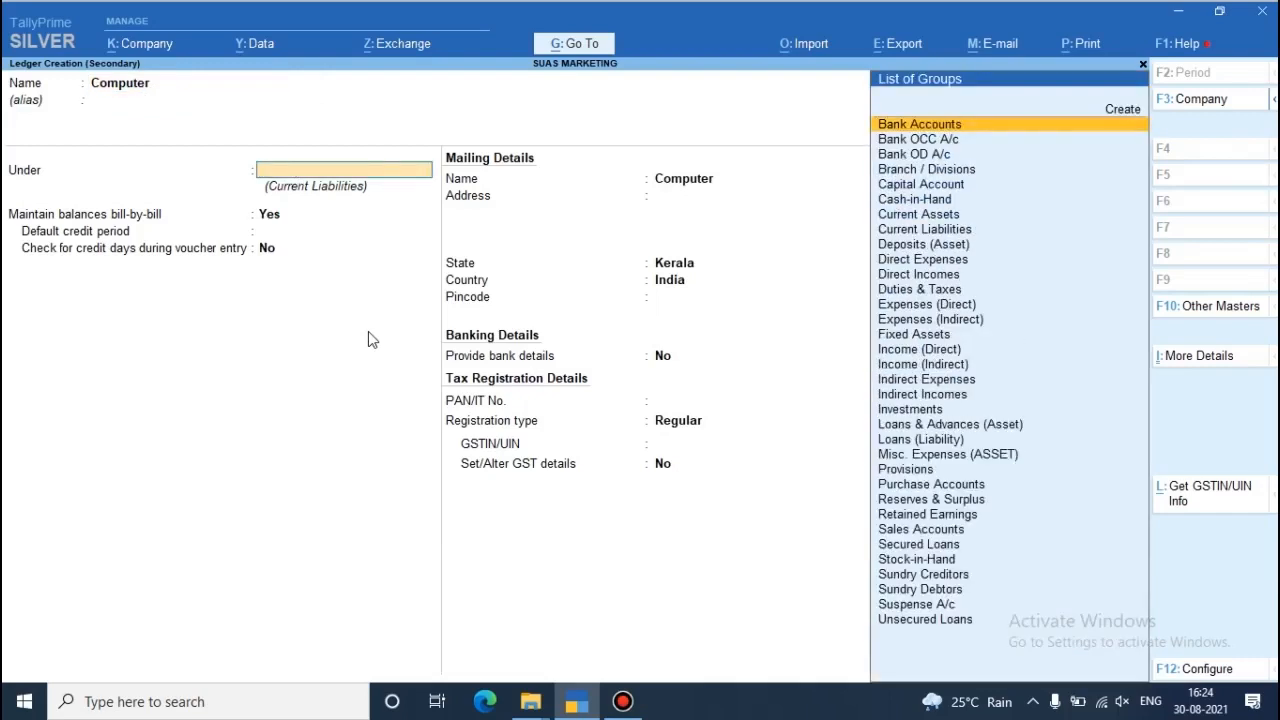
type("Fixed")
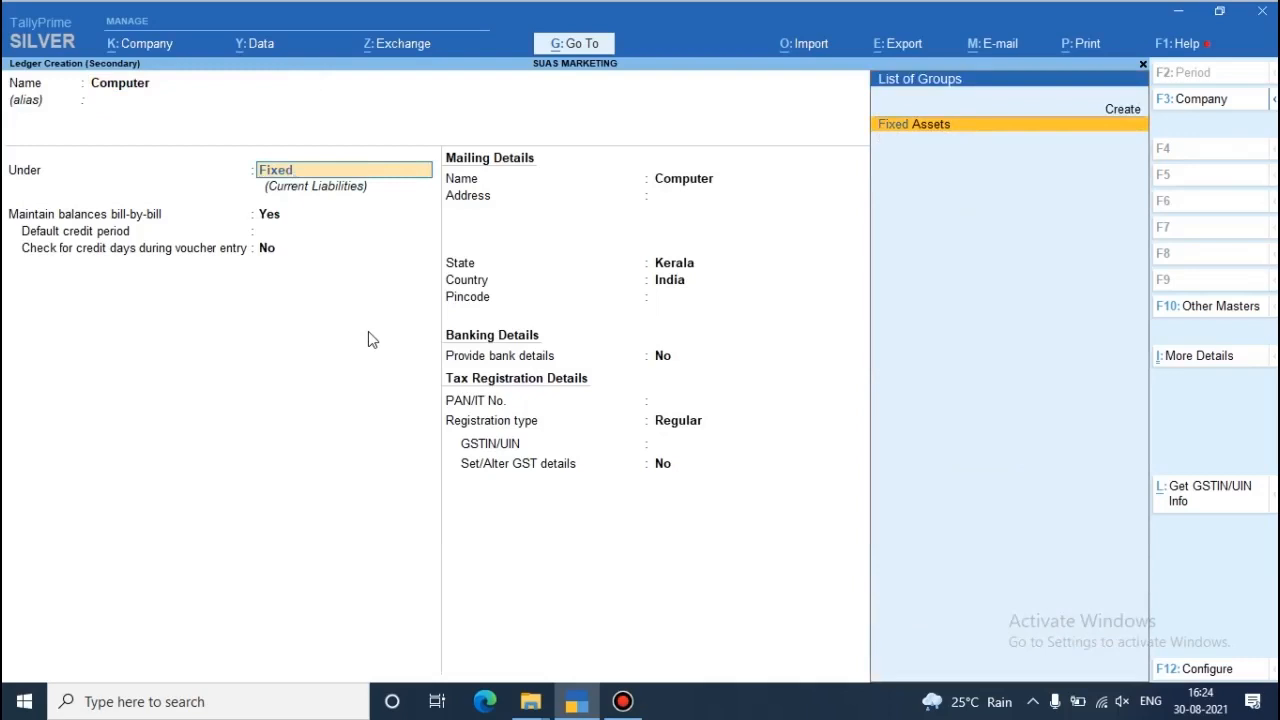
key("Return")
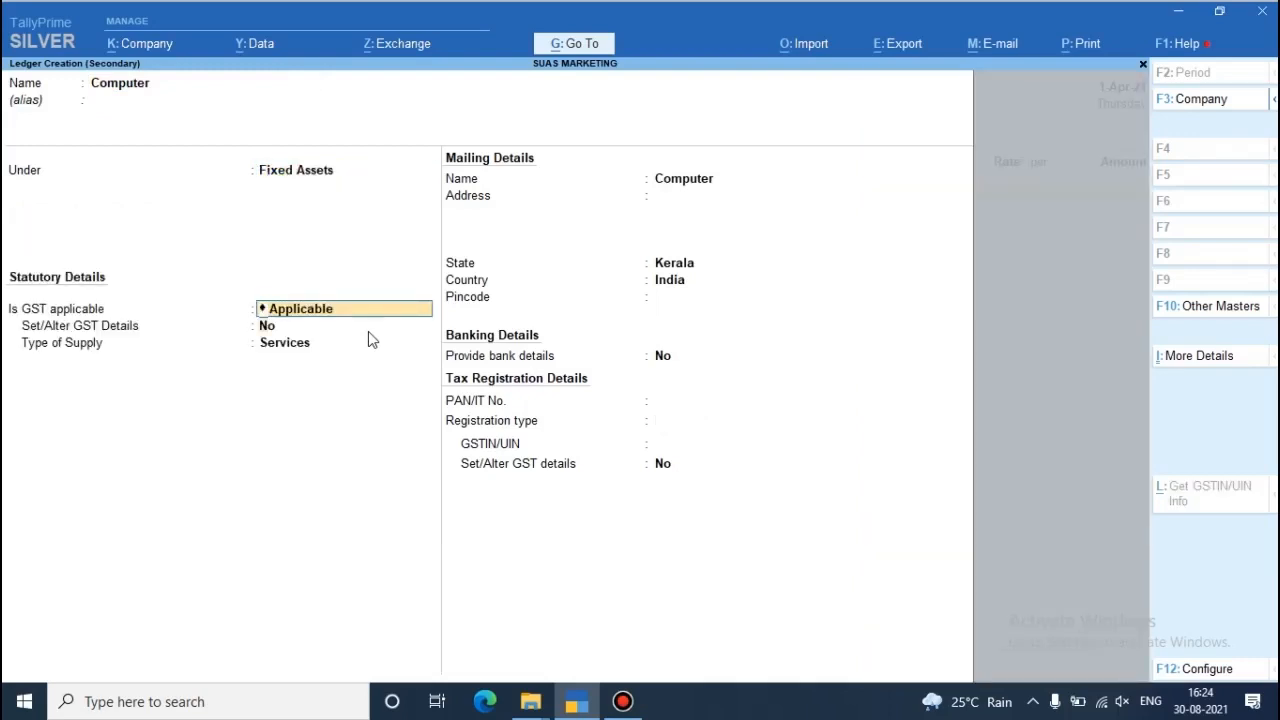
- Keep GST applicable for the Computer ledger, turn on its GST details, and enter HSN/SAC code 6908
key("Return")
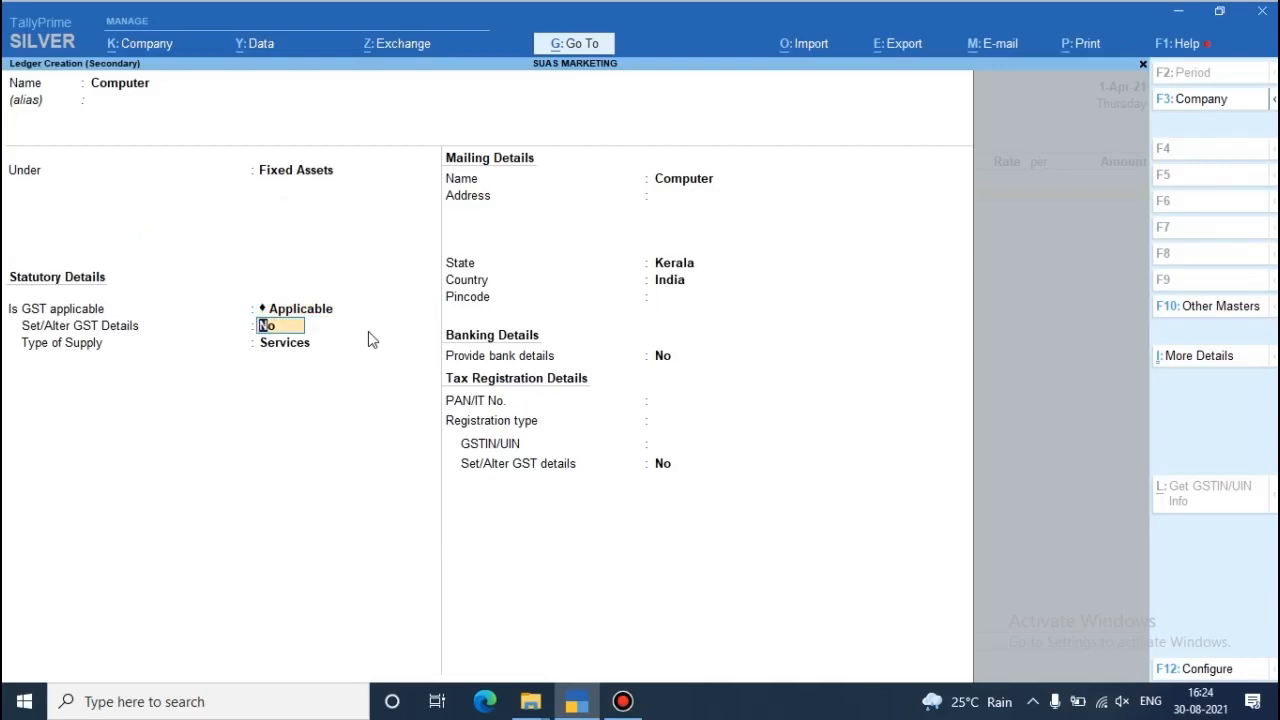
type("y")
key("Return")
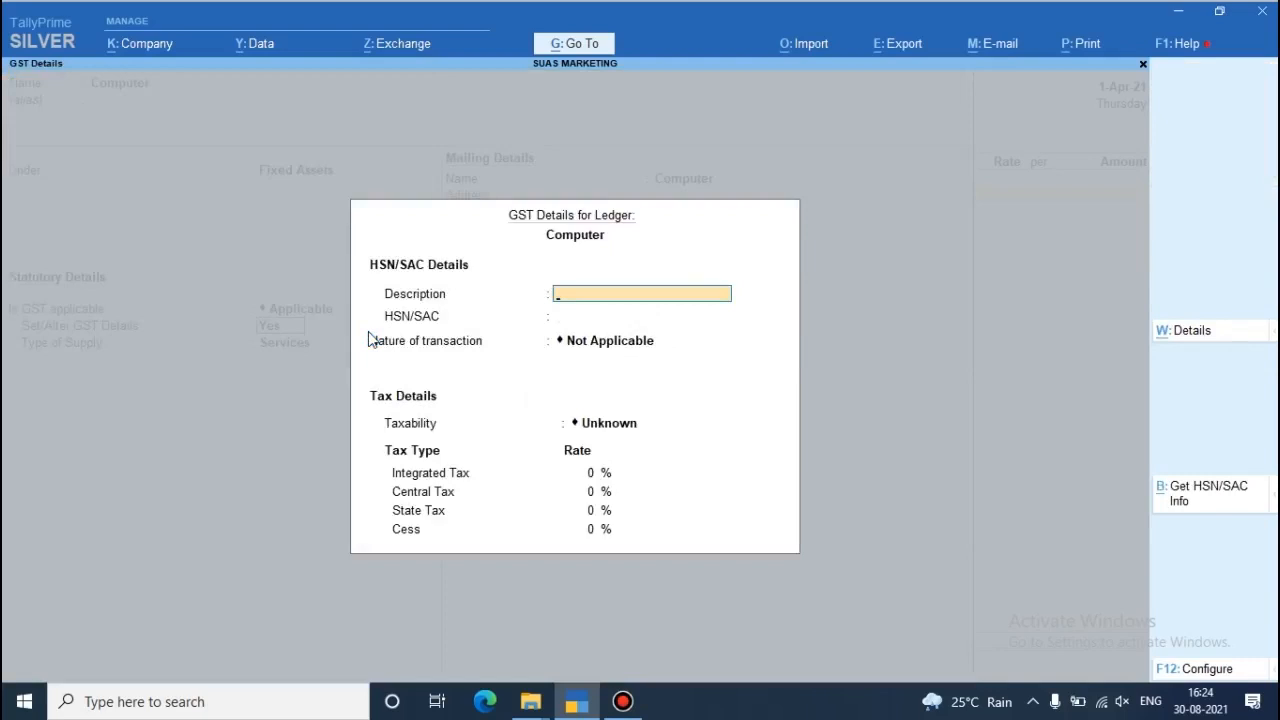
key("Return")
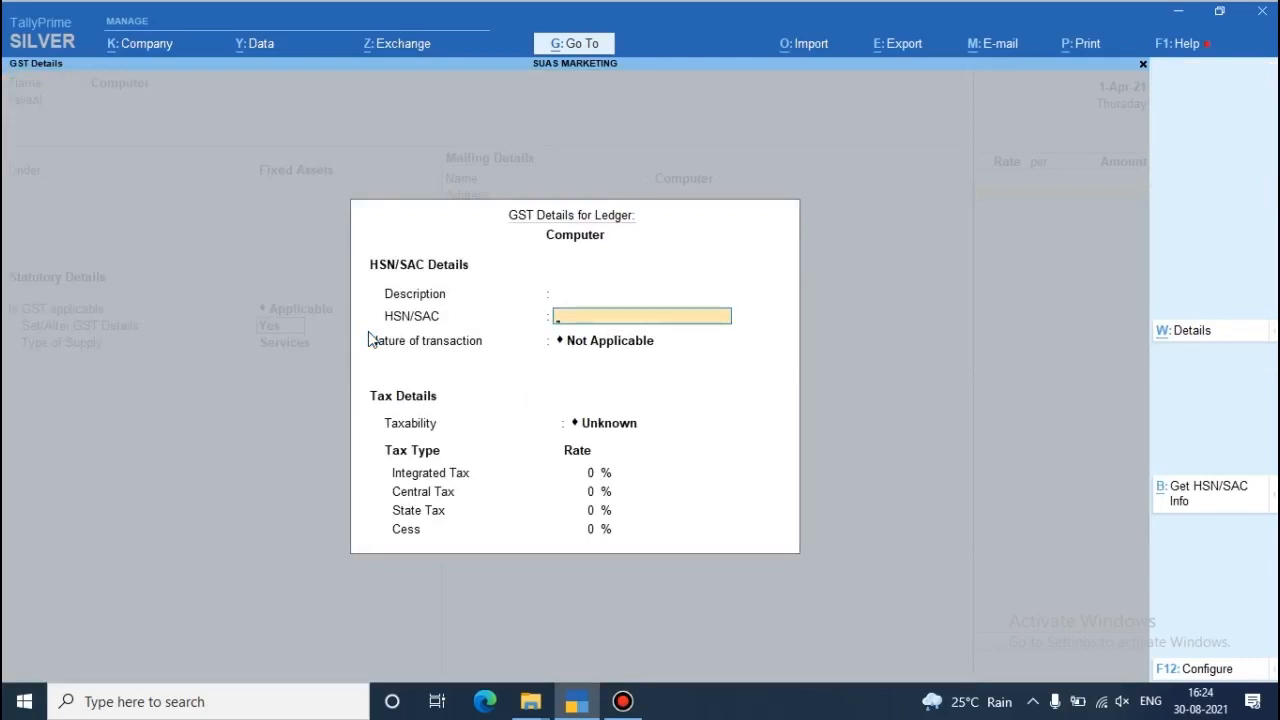
type("6908")
key("Return")
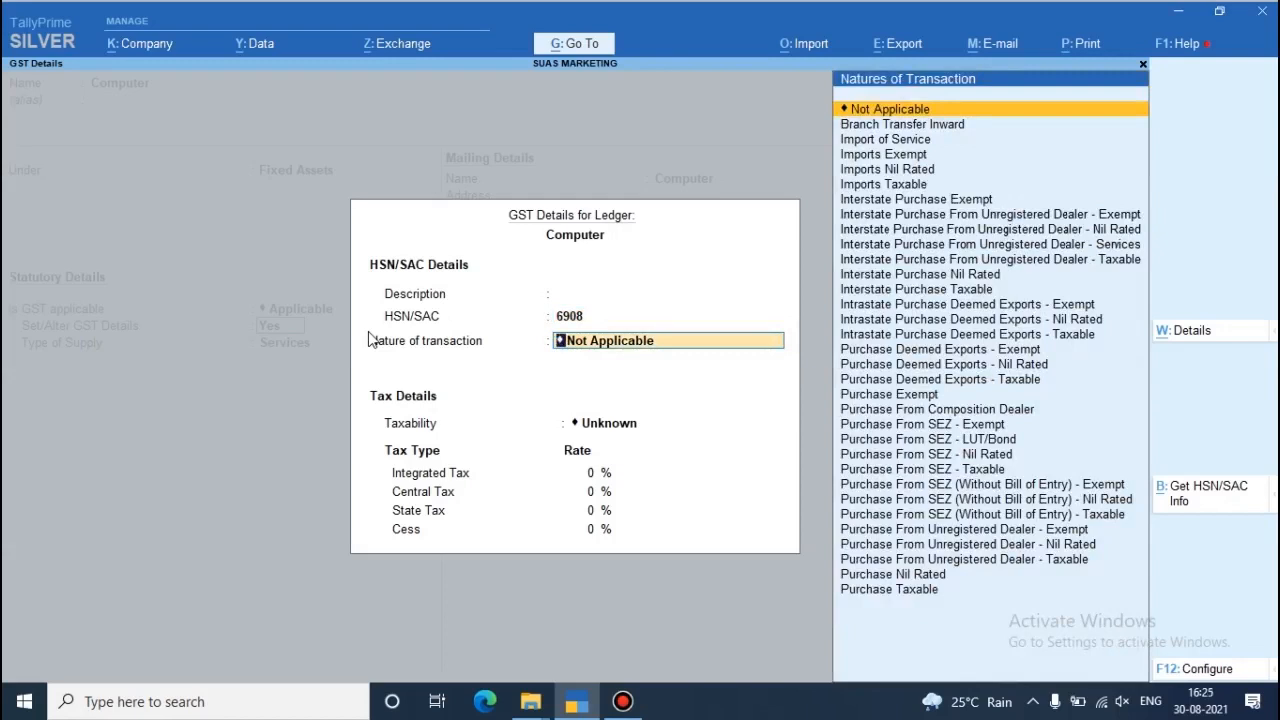
- Set the nature of transaction to Purchase Taxable and the nature of goods to Capital Goods
key("Down")
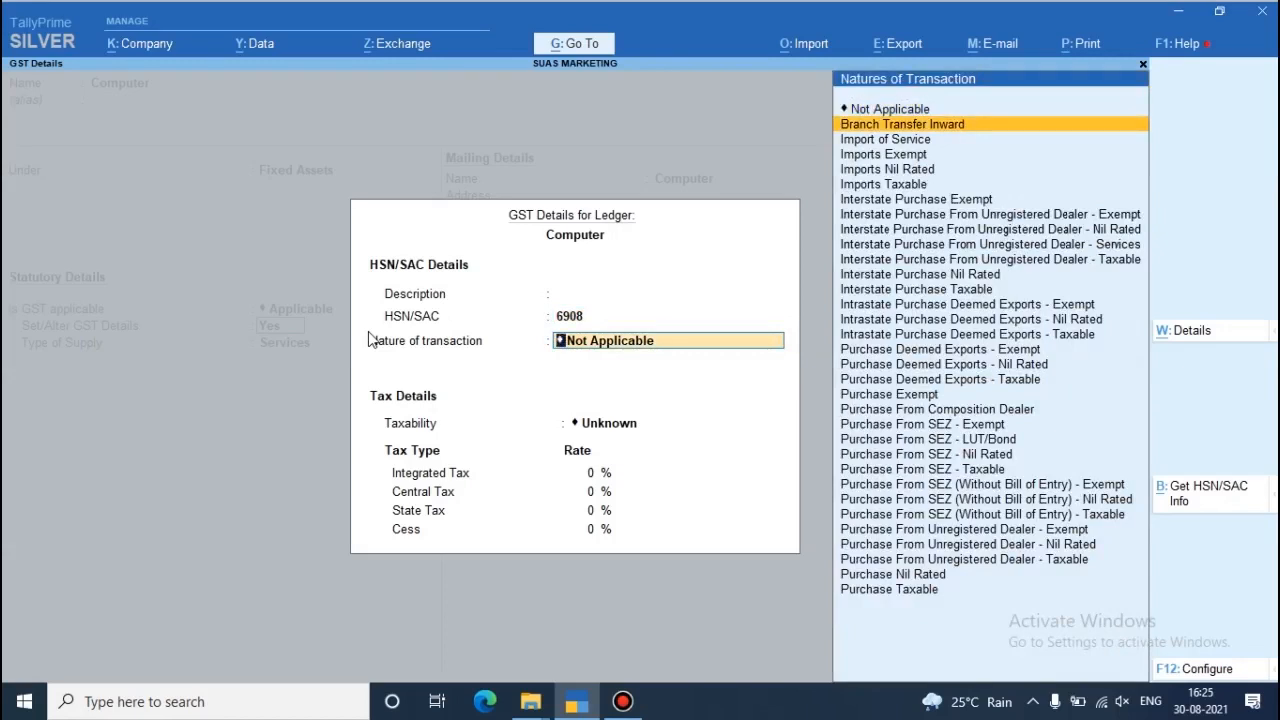
key("Down")
key("Down")
key("Down")
key("Down")
key("Down")
key("Down")
key("Down")
key("Down")
key("Down")
key("Down")
key("Down")
key("Down")
key("Down")
key("Down")
key("Down")
key("Down")
key("Down")
key("Down")
key("Down")
key("Down")
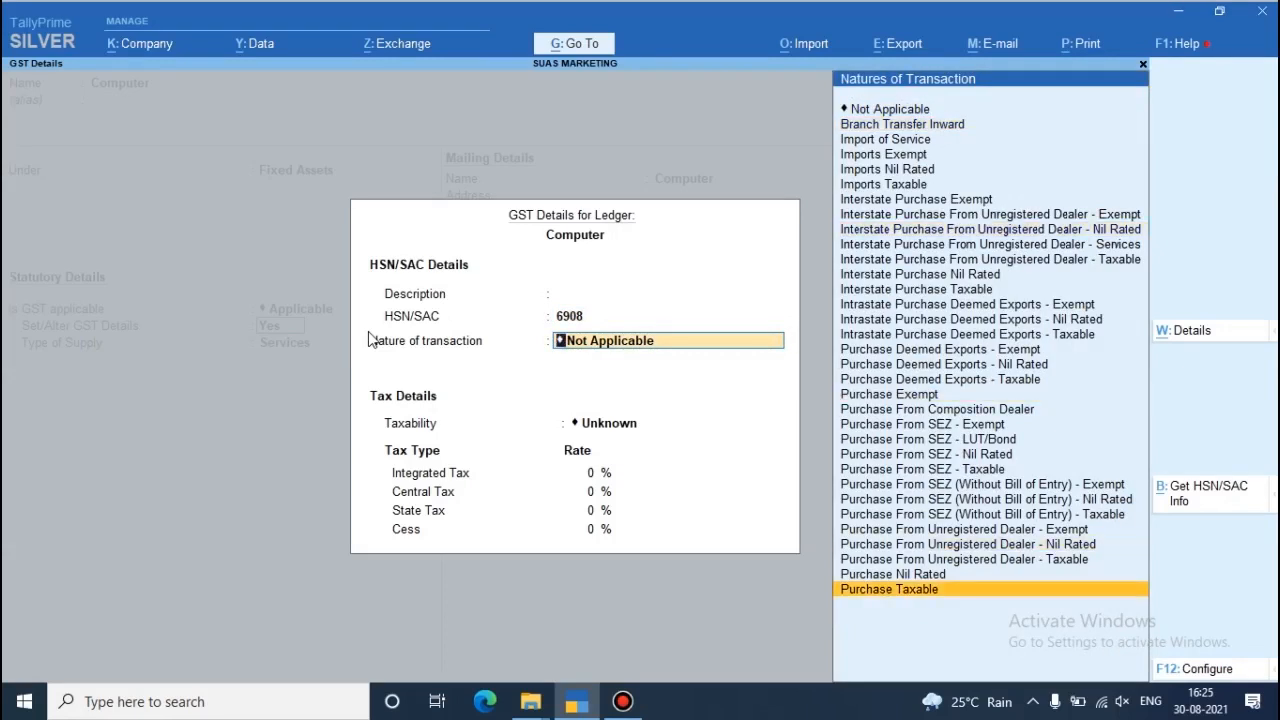
type("Purchase Taxable")
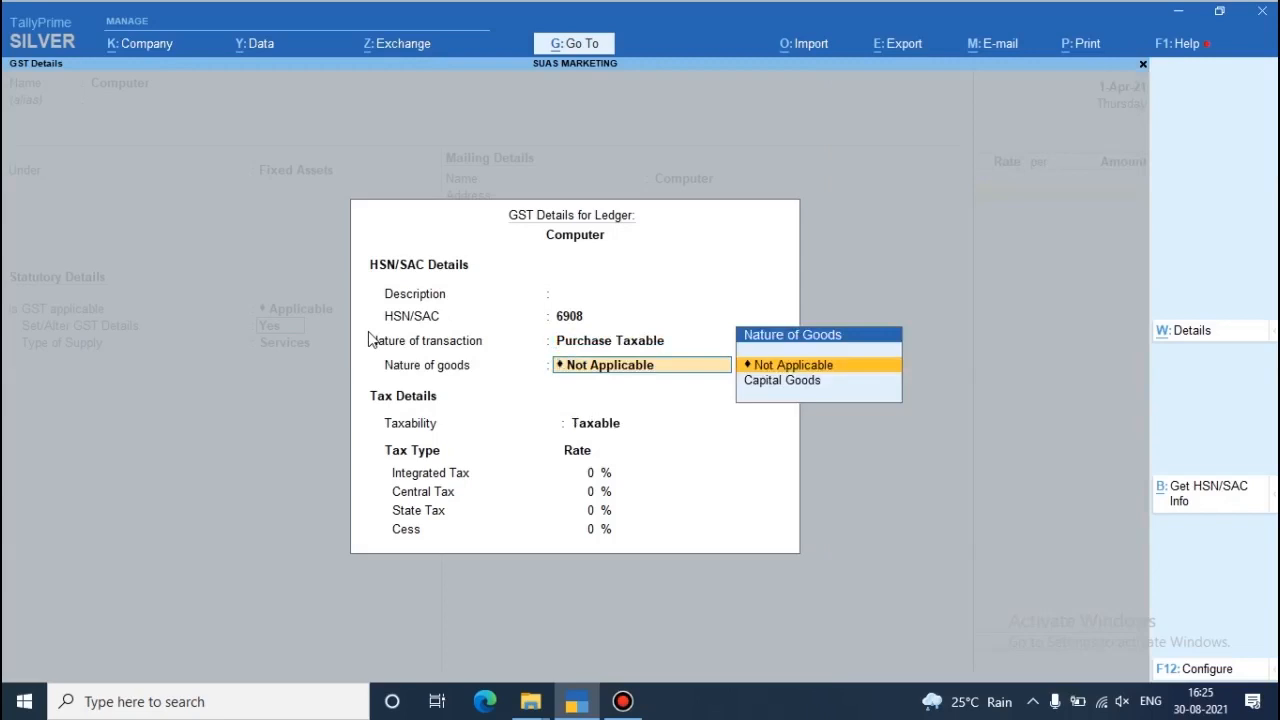
key("Down")
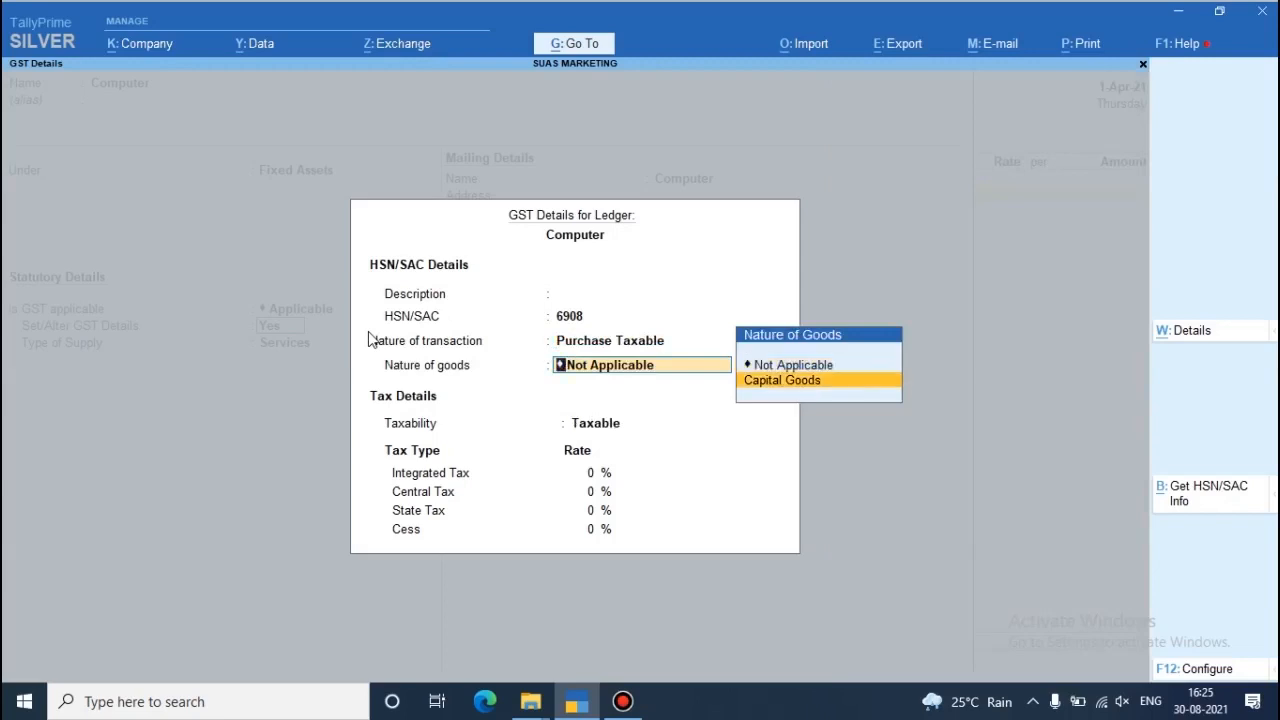
key("Return")
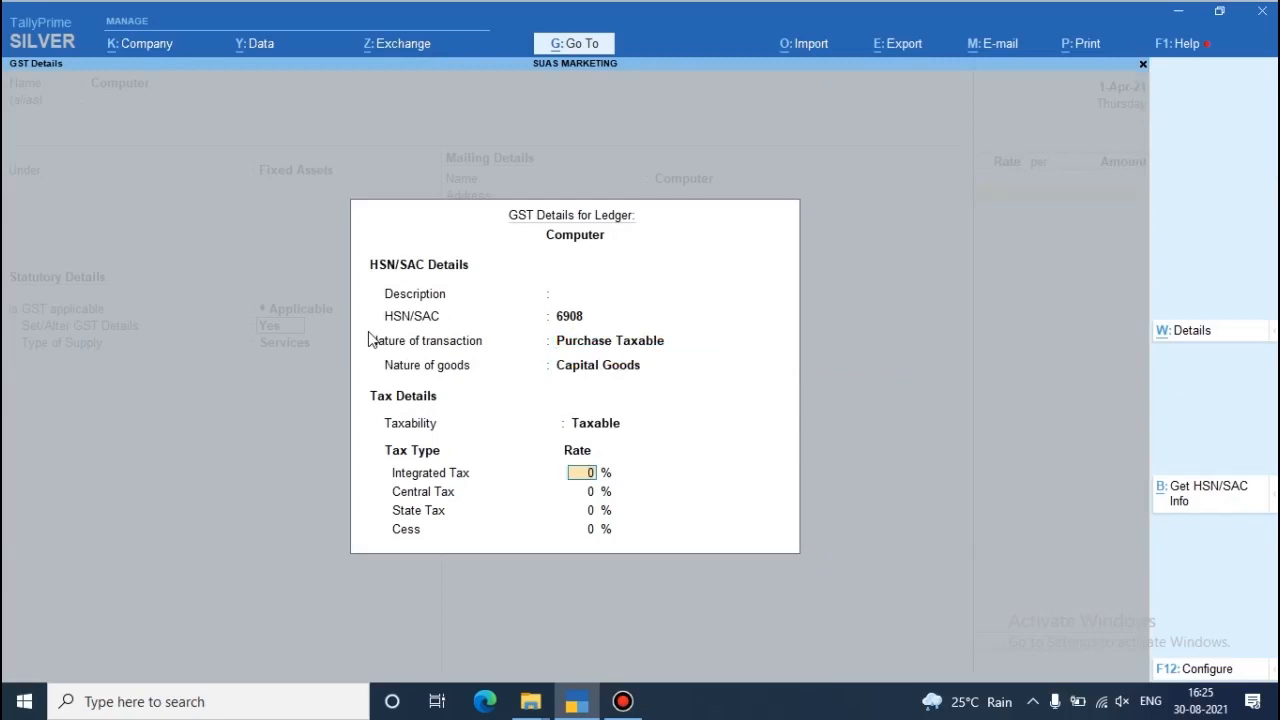
- Set the Computer ledger's integrated tax rate to 18%
type("18")
key("Return")
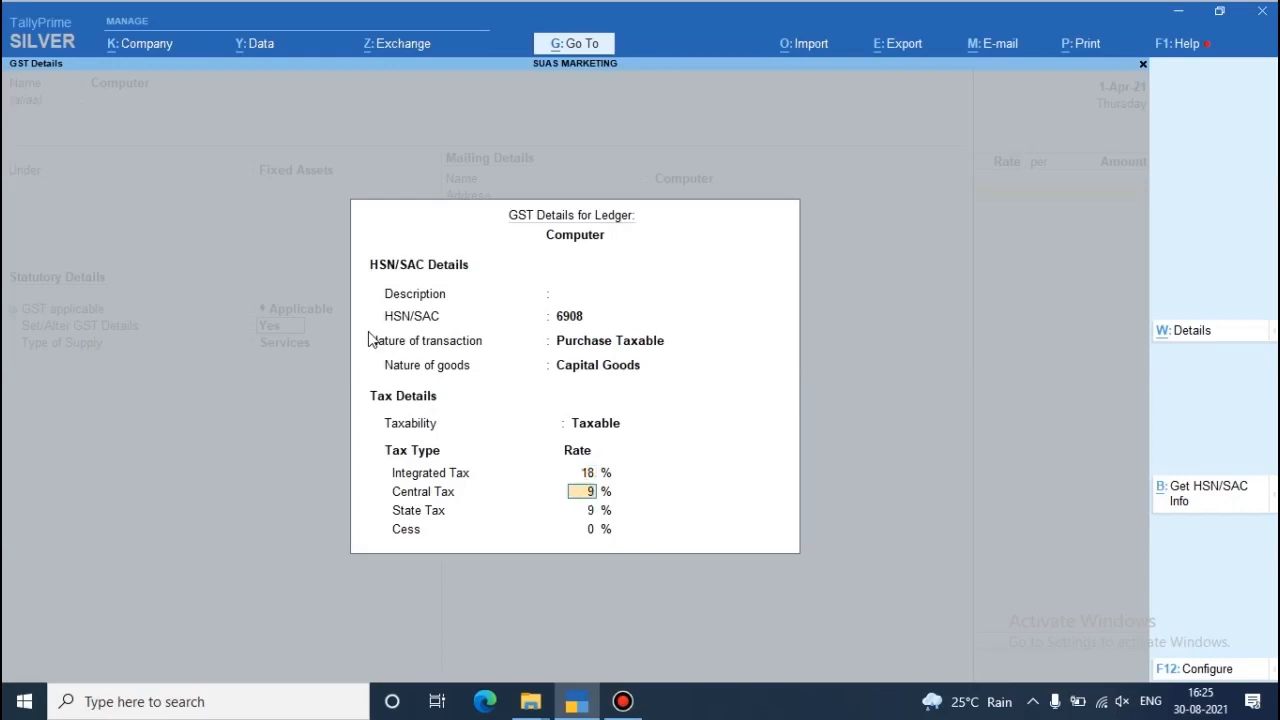
- Accept the GST rates, set the Computer ledger's type of supply to Goods, and save the ledger
key("Return")
key("Return")
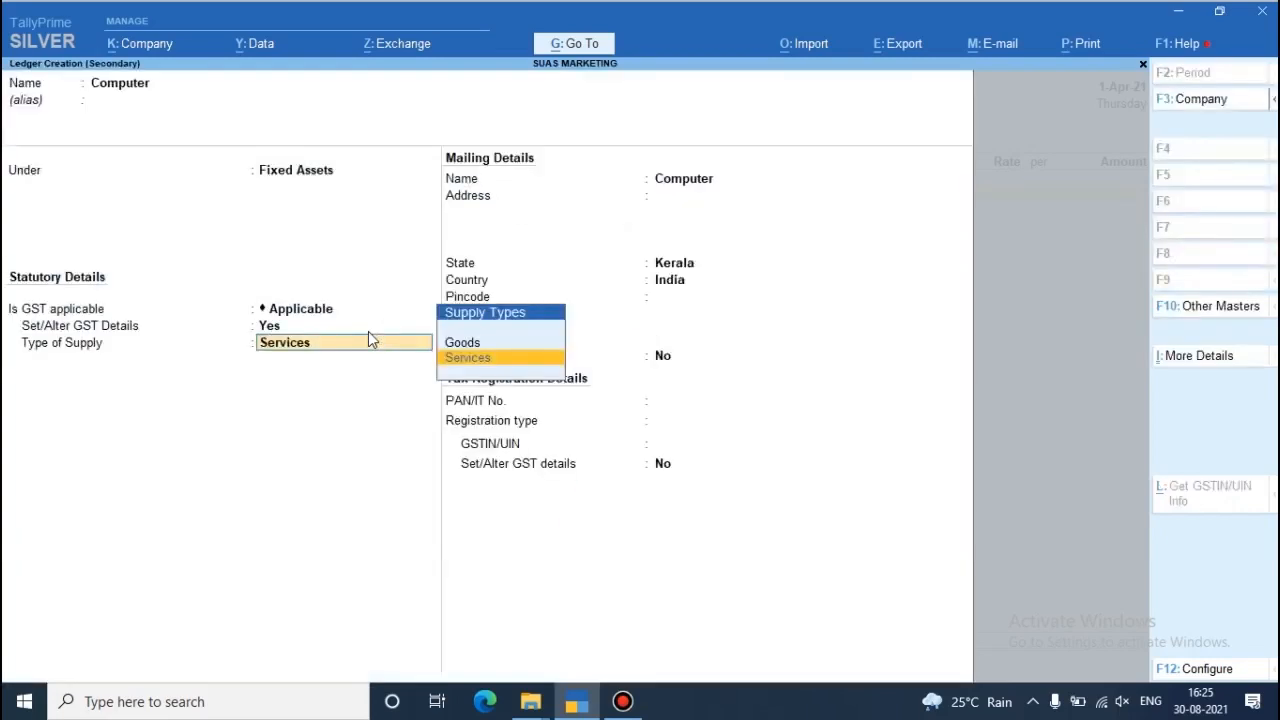
key("Up")
key("Return")
key("Return")
key("Return")
key("Return")
key("Return")
key("Return")
key("Return")
key("Return")
key("Return")
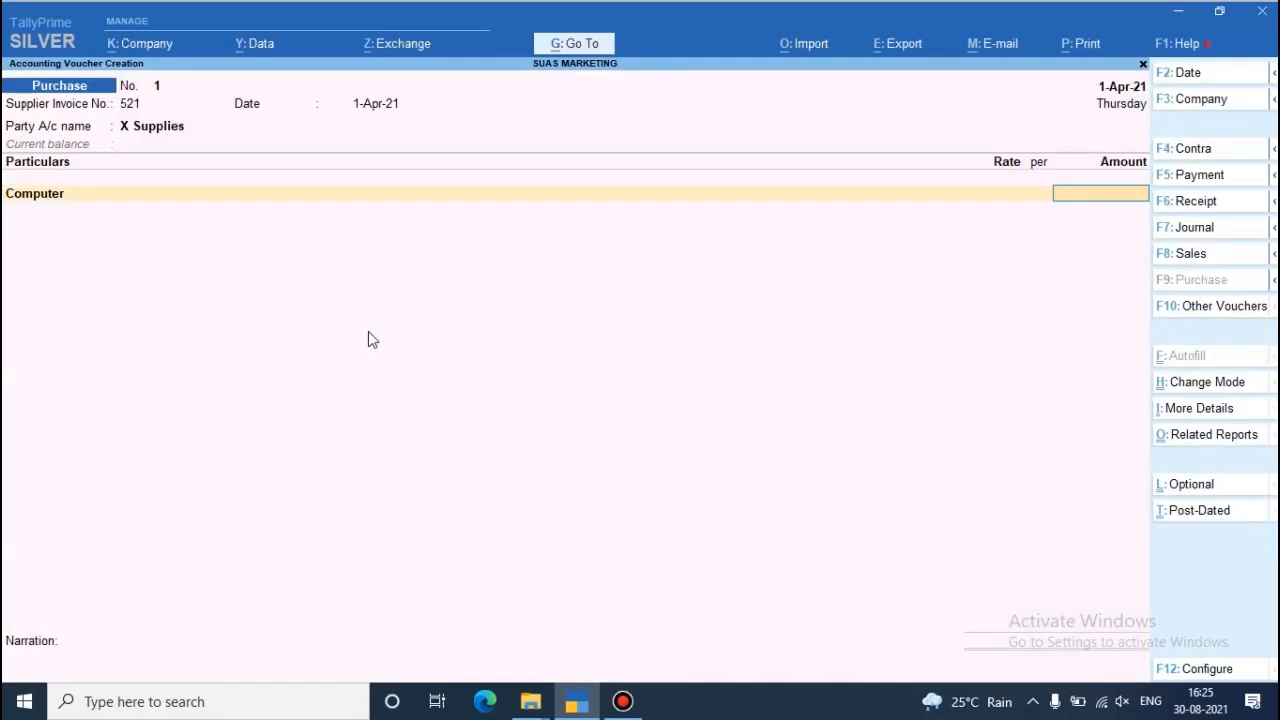
- Enter 25000 as the amount for the Computer line of the purchase voucher
type("25000")
key("Return")
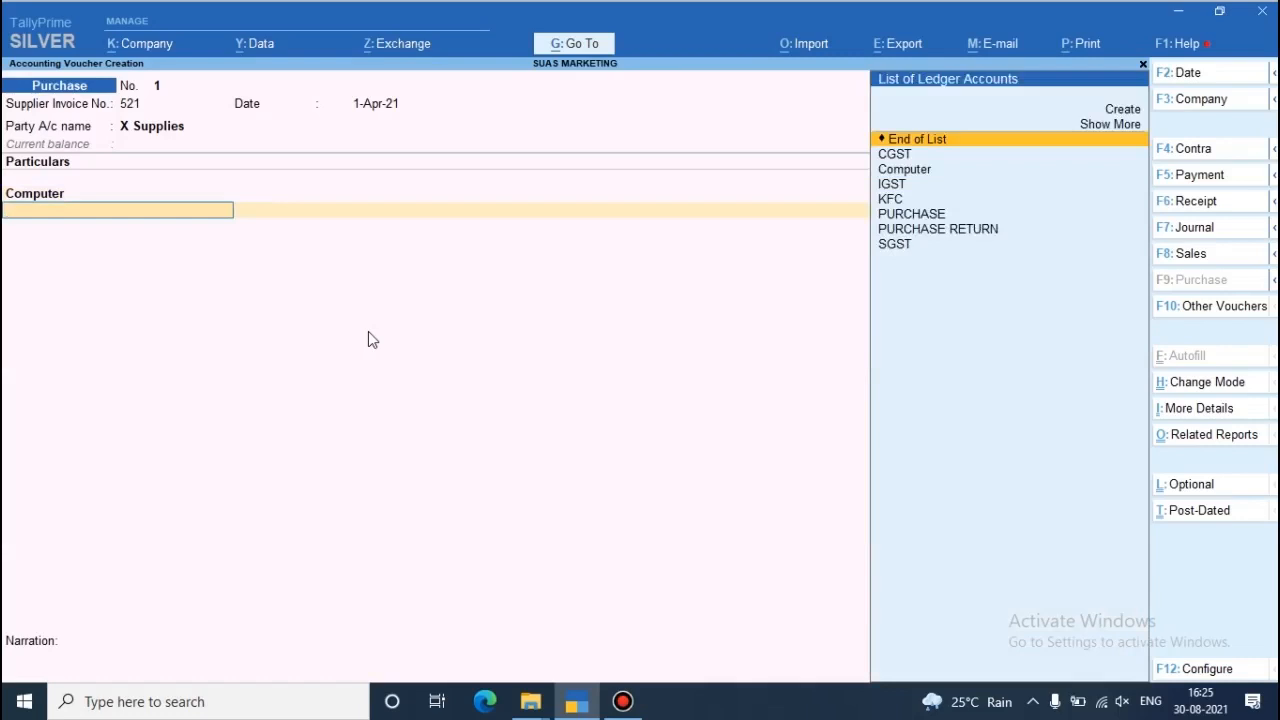
- Add the CGST and SGST ledgers below the Computer line with their automatically calculated amounts
type("Cgs")
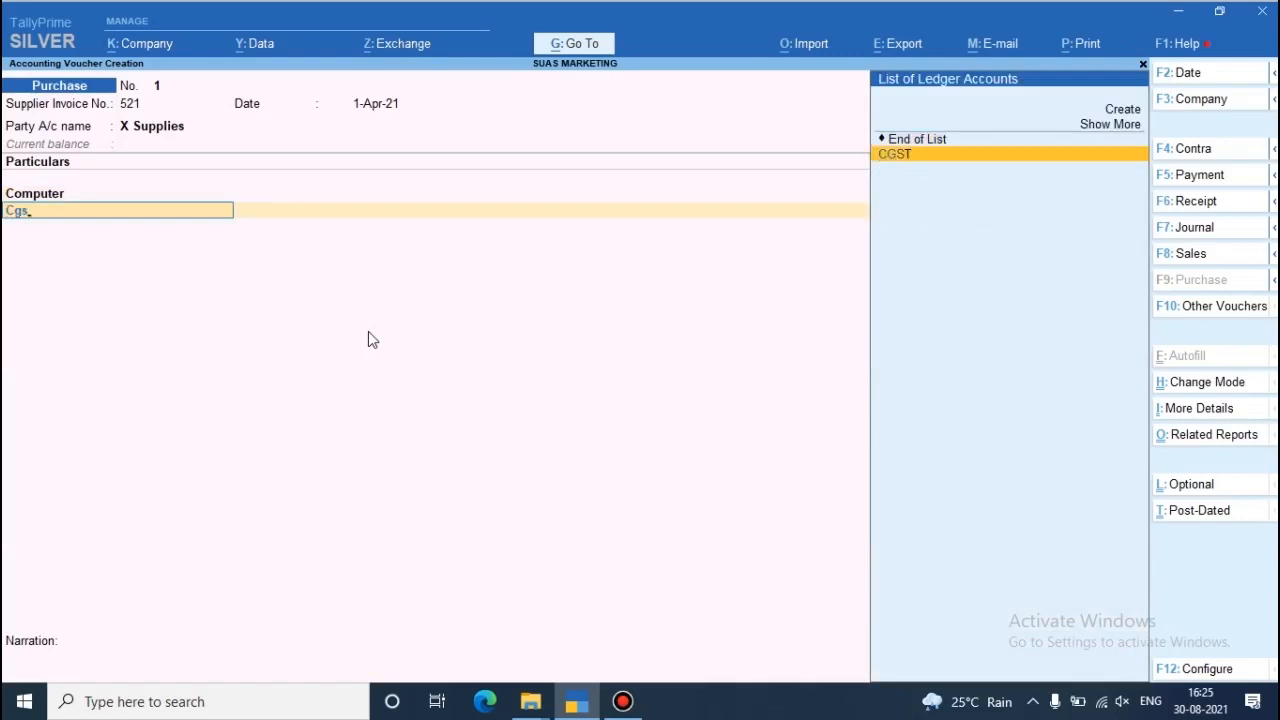
key("Return")
key("Return")
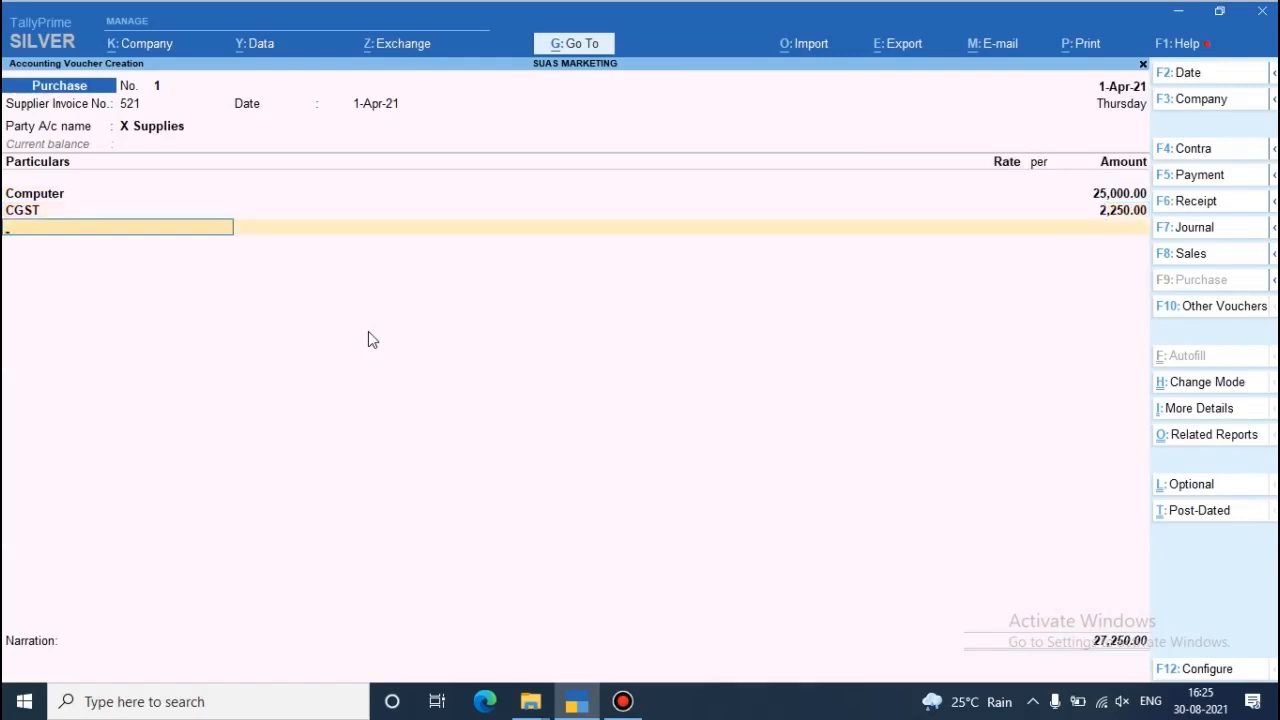
type("Sgst")
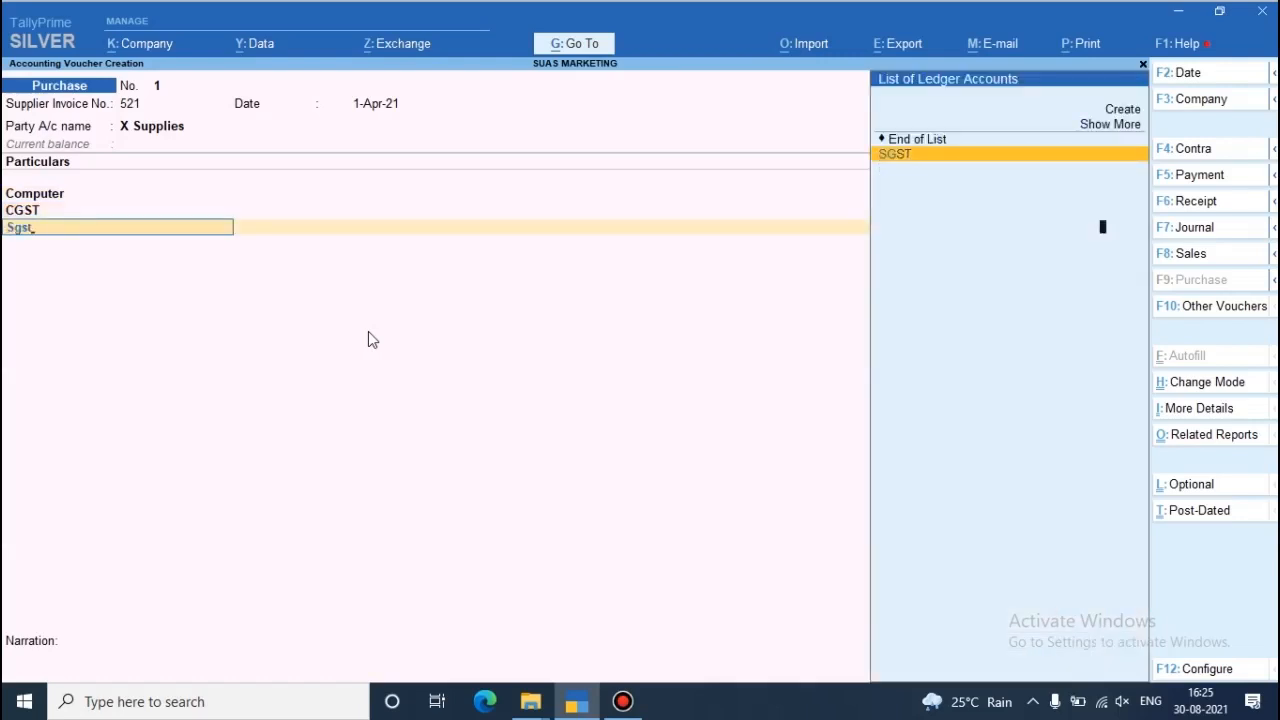
key("Return")
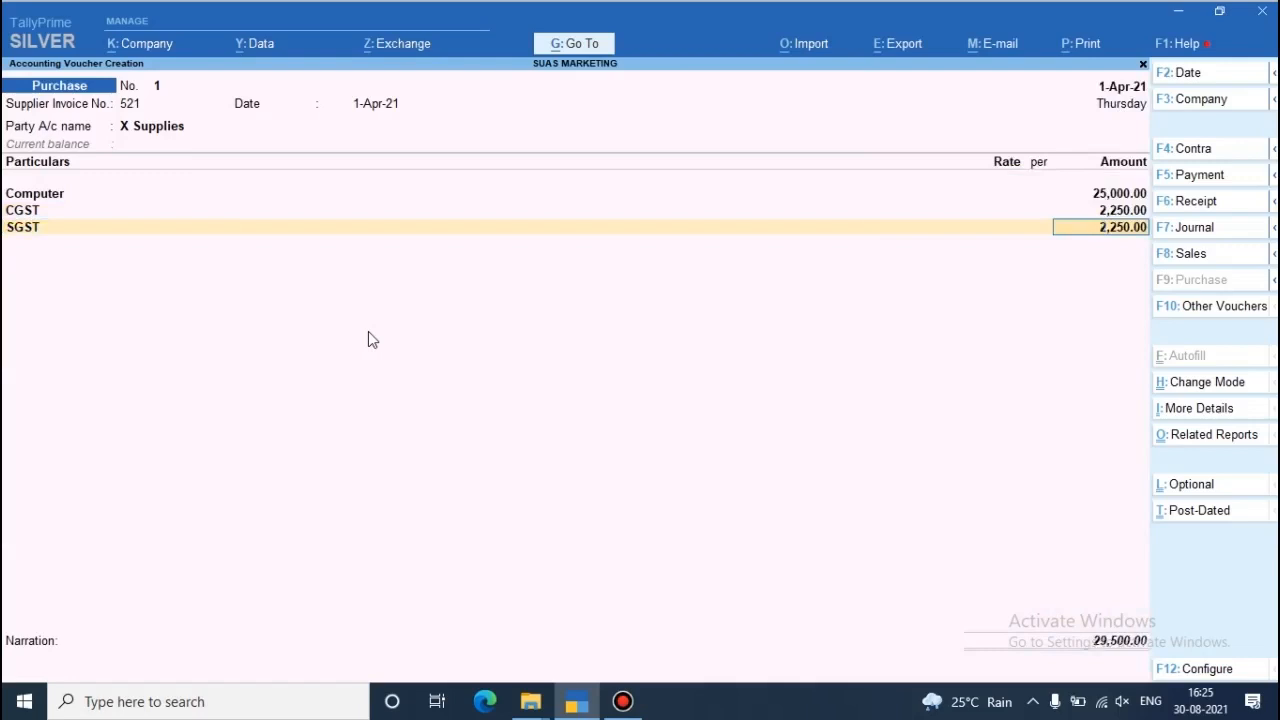
key("Return")
key("Return")
key("Return")
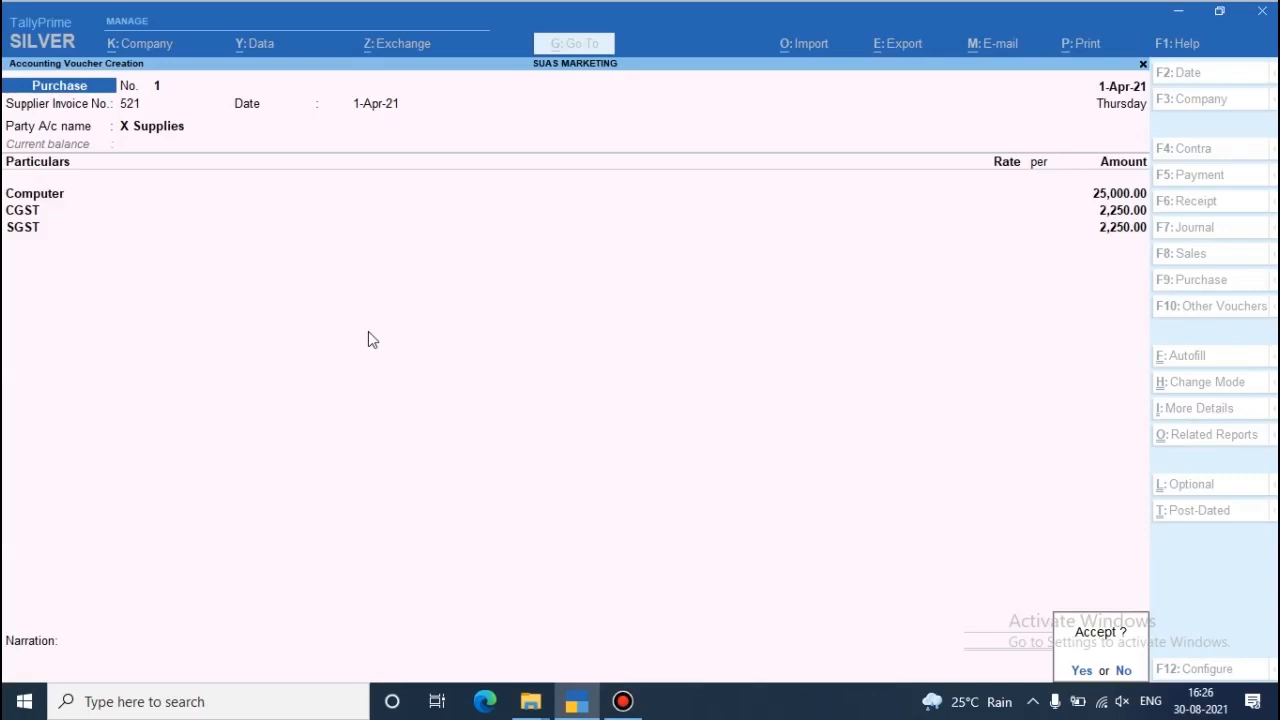
- Save the purchase voucher with a blank narration and return to the Gateway of Tally without quitting
key("Escape")
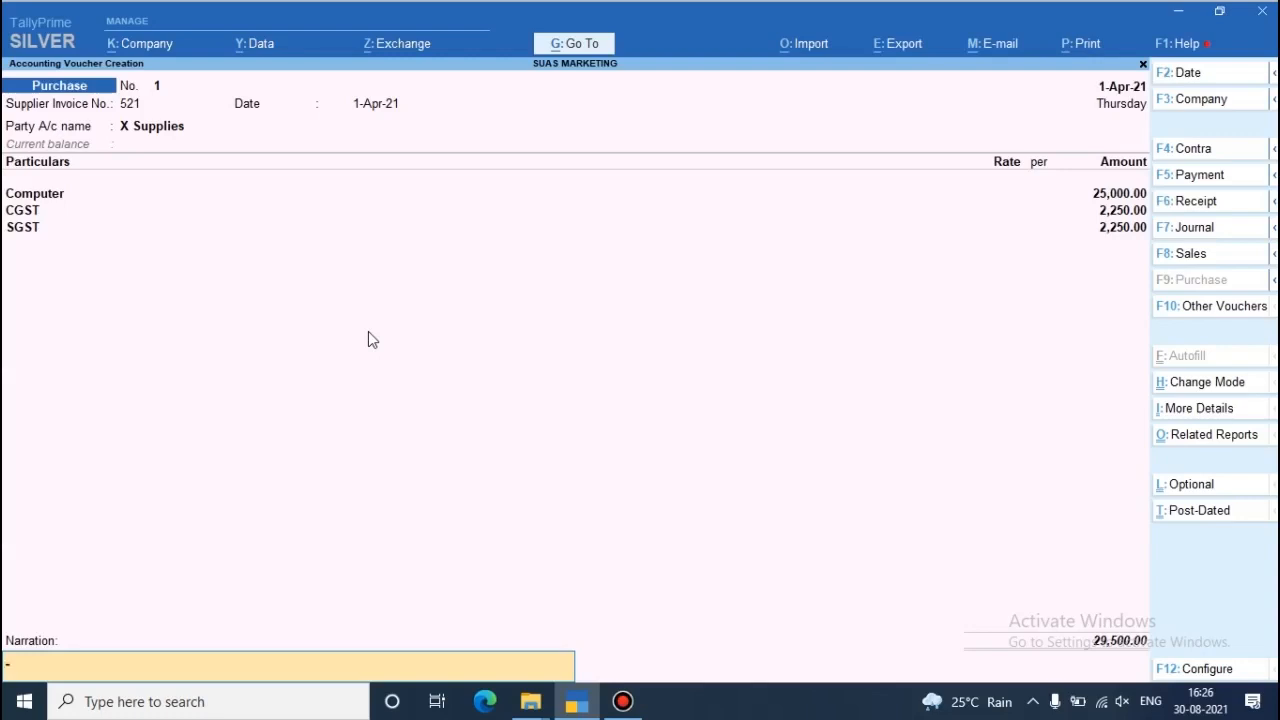
key("Return")
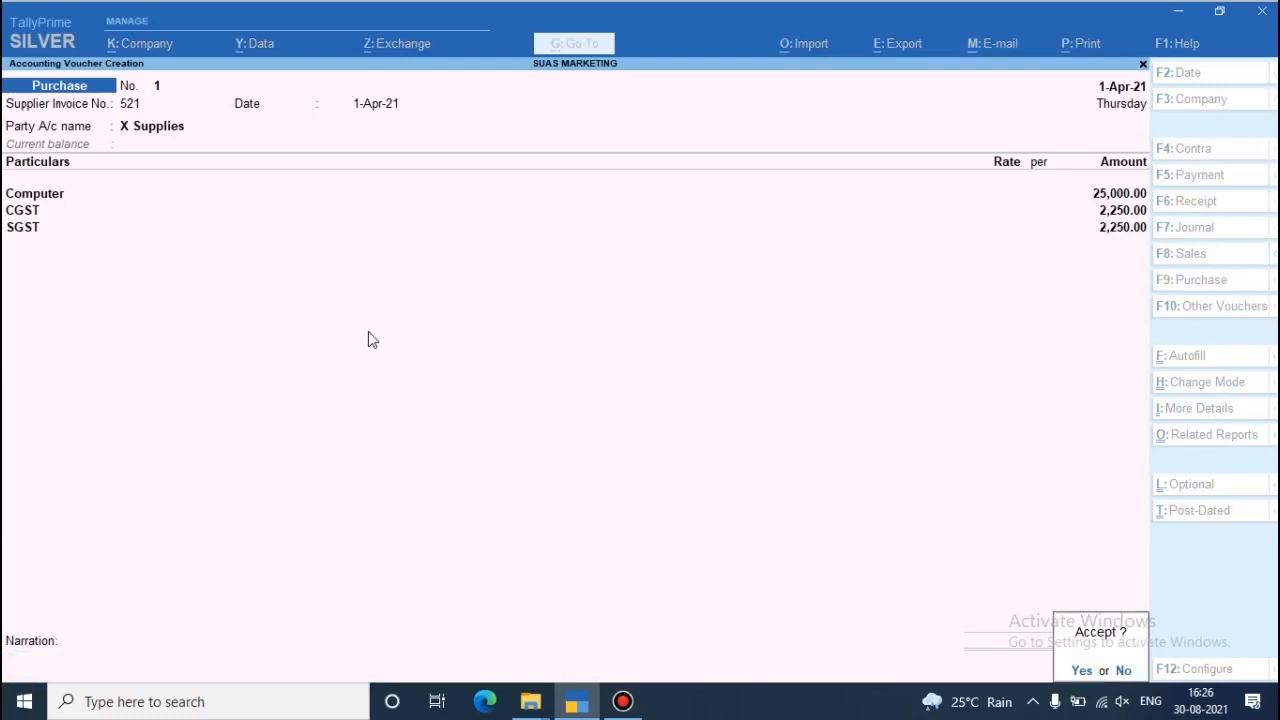
key("n")
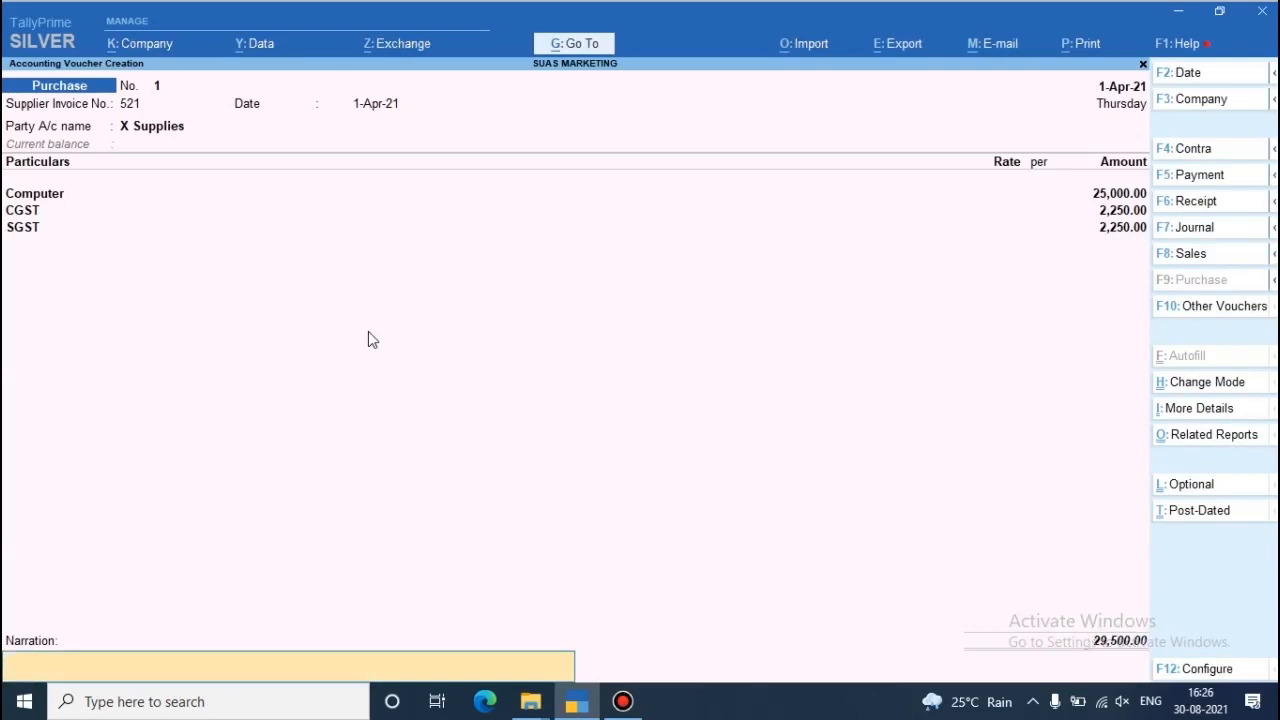
key("Return")
key("y")
key("Escape")
key("y")
key("Escape")
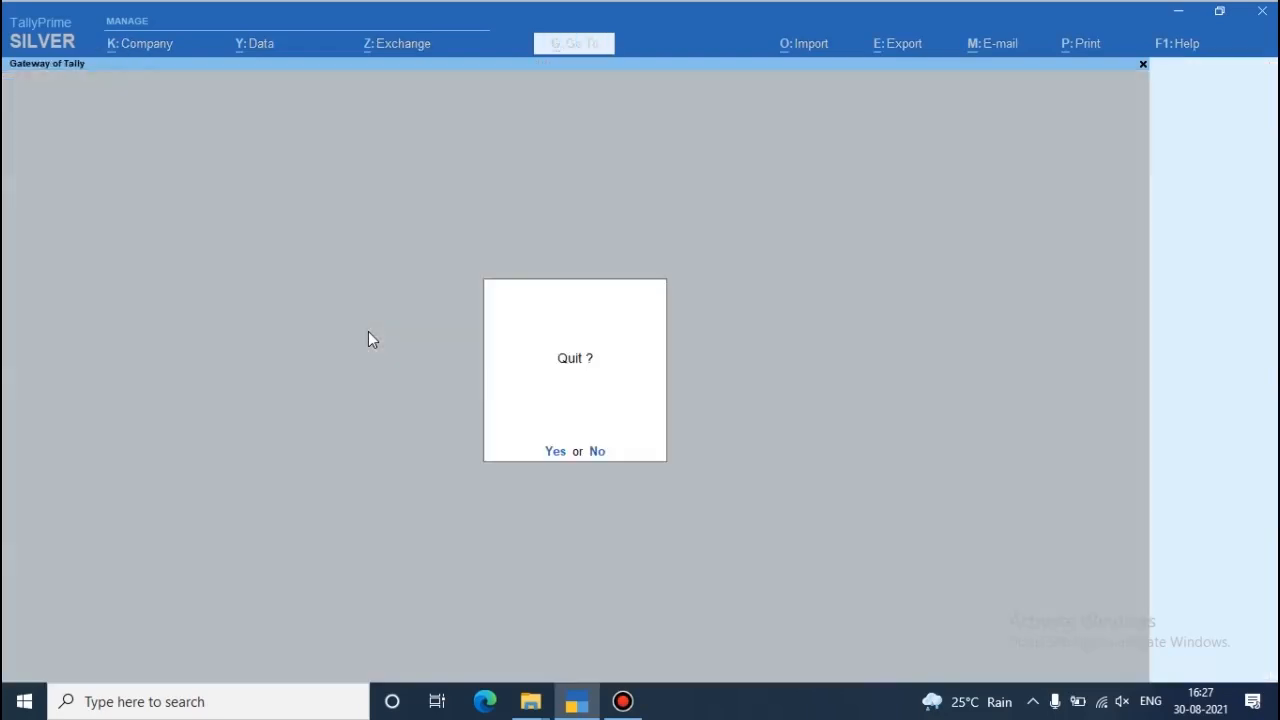
key("n")
- View the Profit & Loss A/c in detailed form and close it
key("Down")
key("Down")
key("Down")
key("Down")
key("Down")
key("Down")
key("Down")
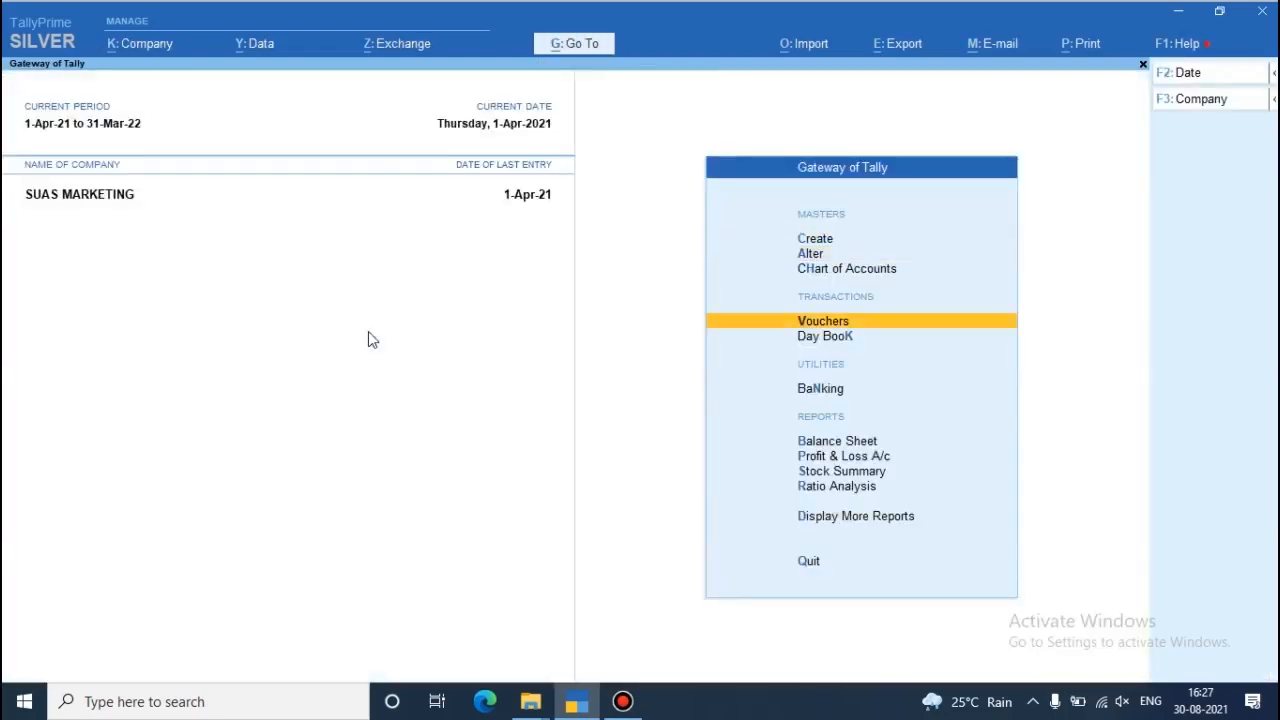
key("Return")
key("alt")
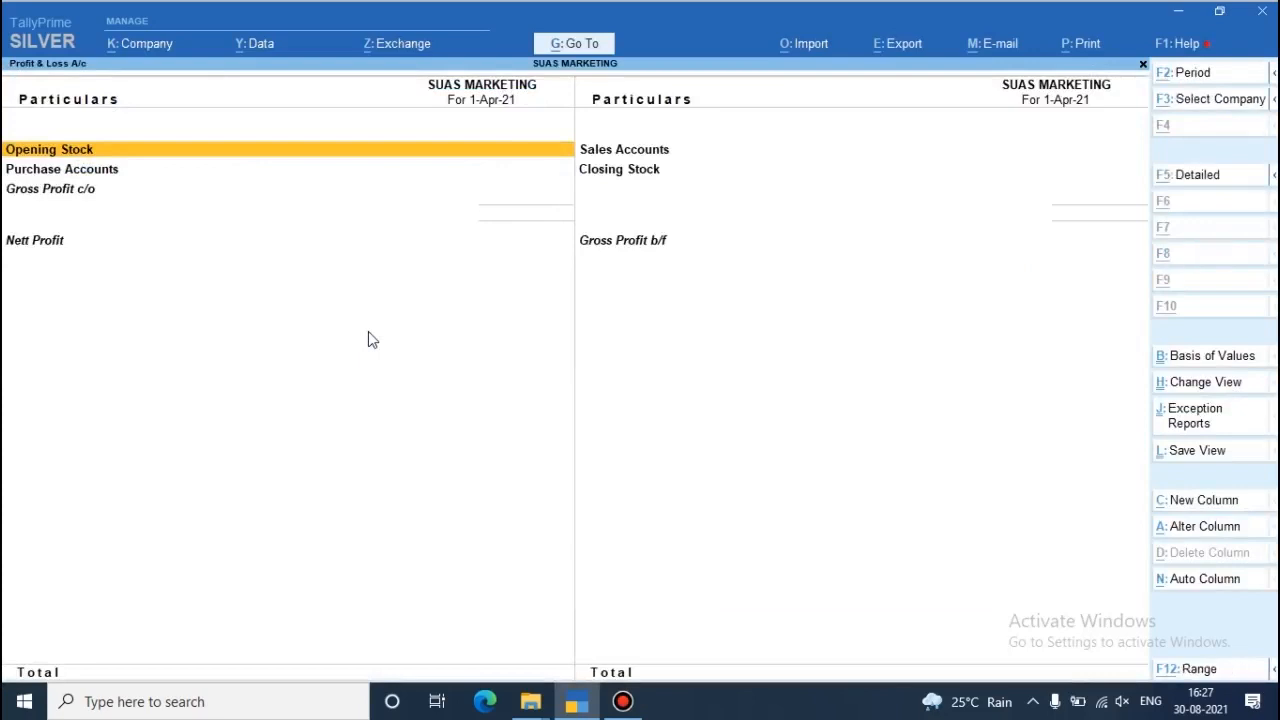
key("alt+F5")
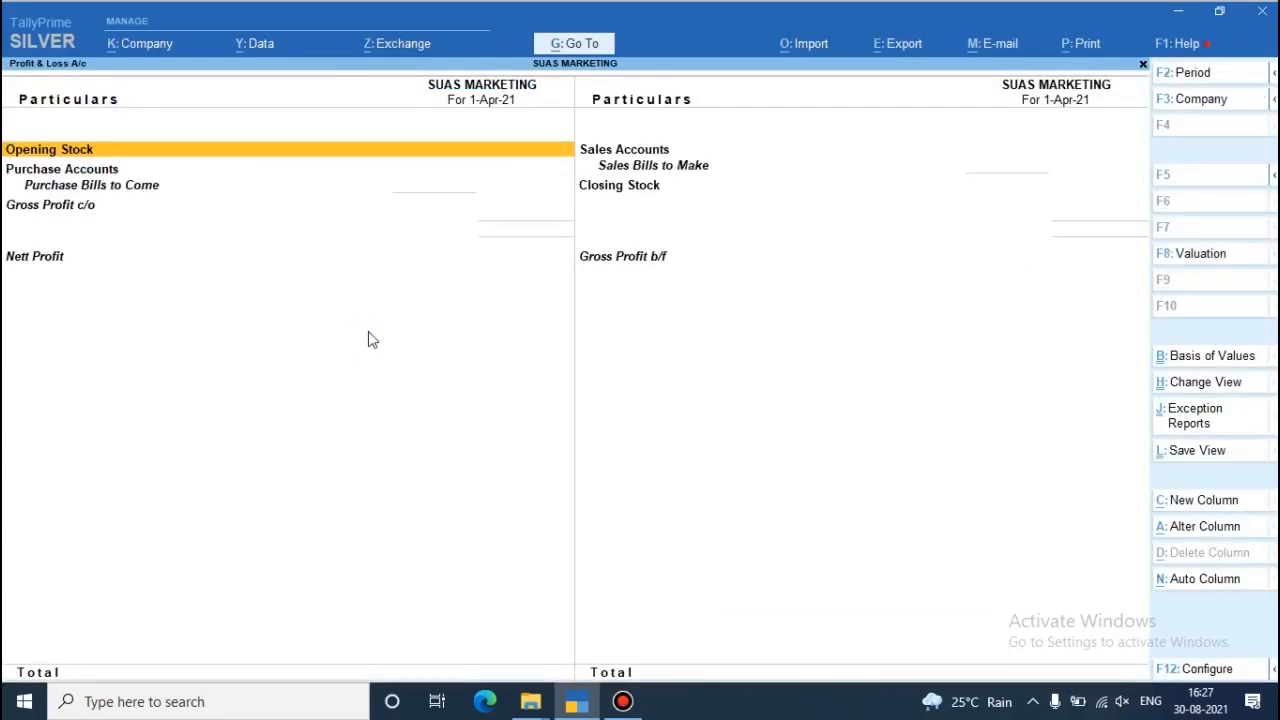
key("Escape")
- View the Balance Sheet in detailed form
key("Up")
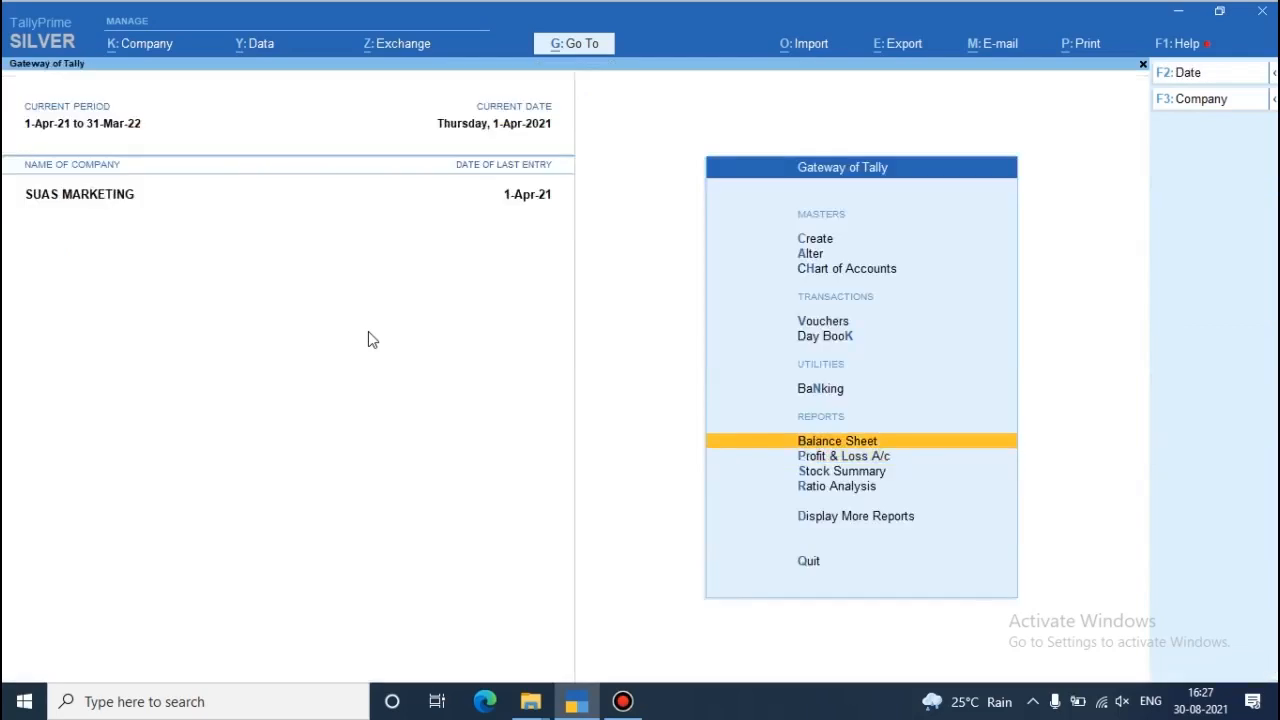
key("Return")
key("alt")
key("alt+F5")
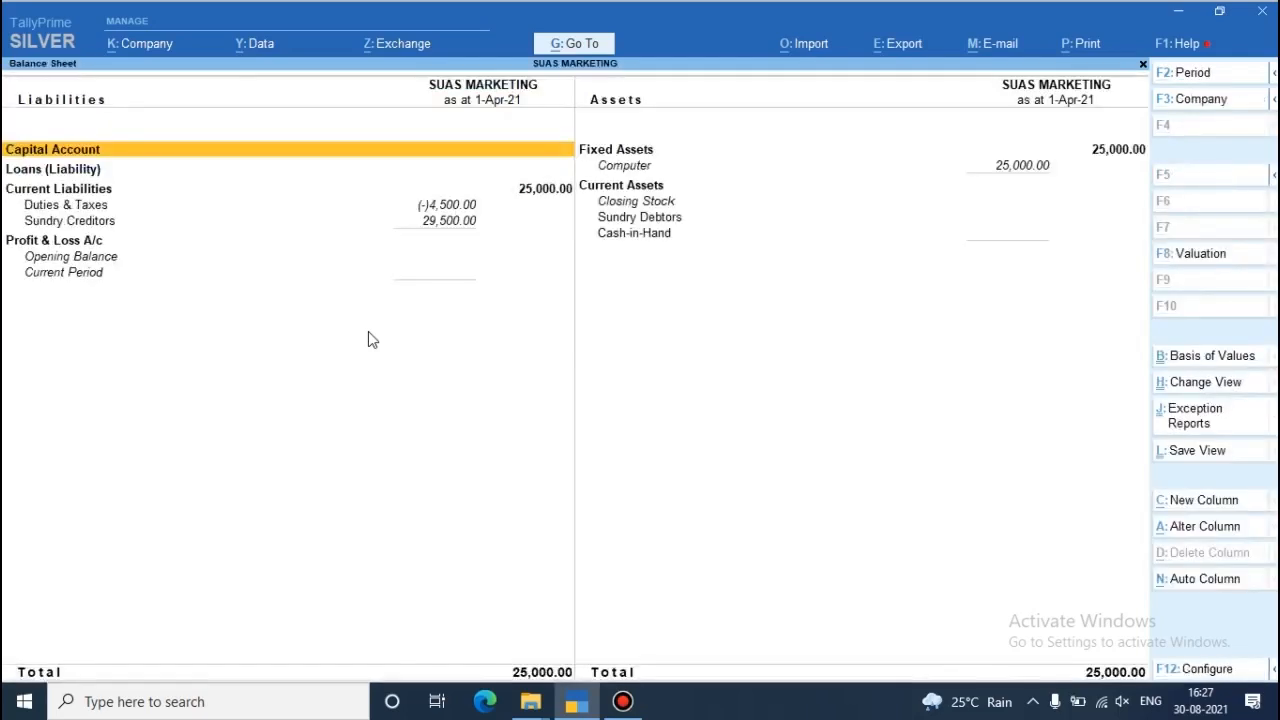
- Drill down from Computer under Fixed Assets to its purchase voucher, and return to the Gateway of Tally
key("Right")
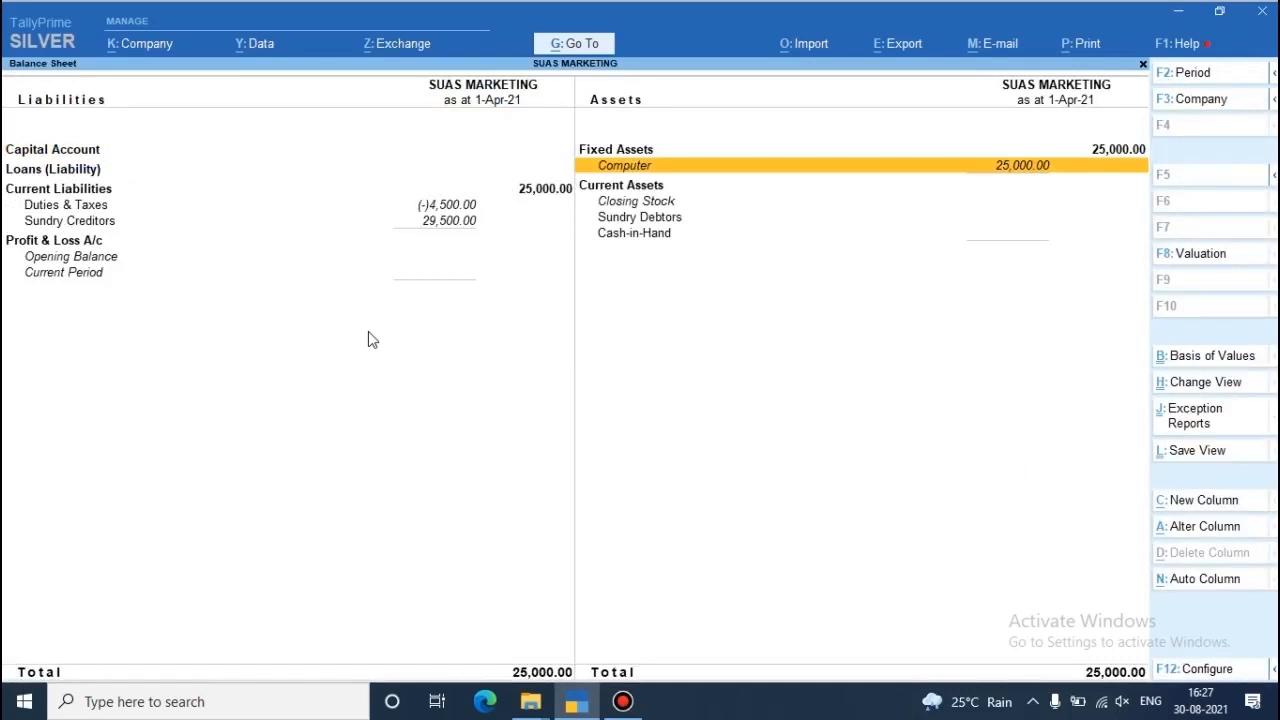
key("Return")
key("Return")
key("Return")
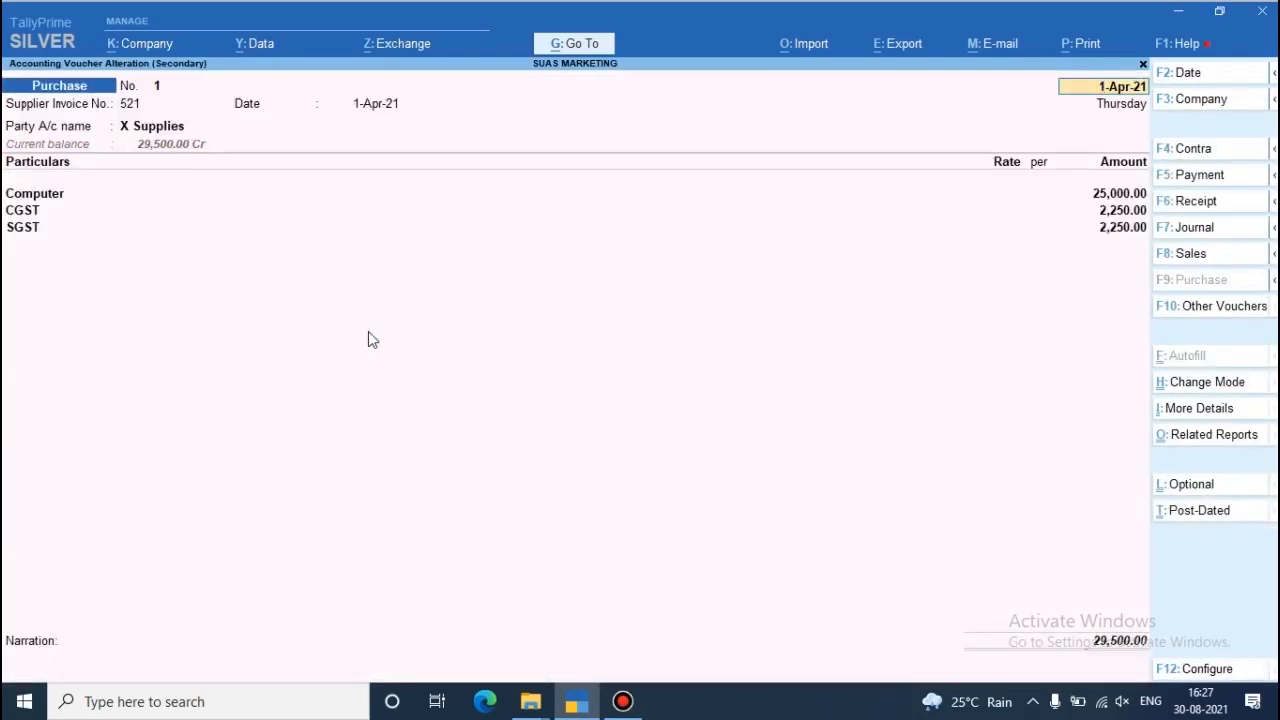
key("Escape")
key("y")
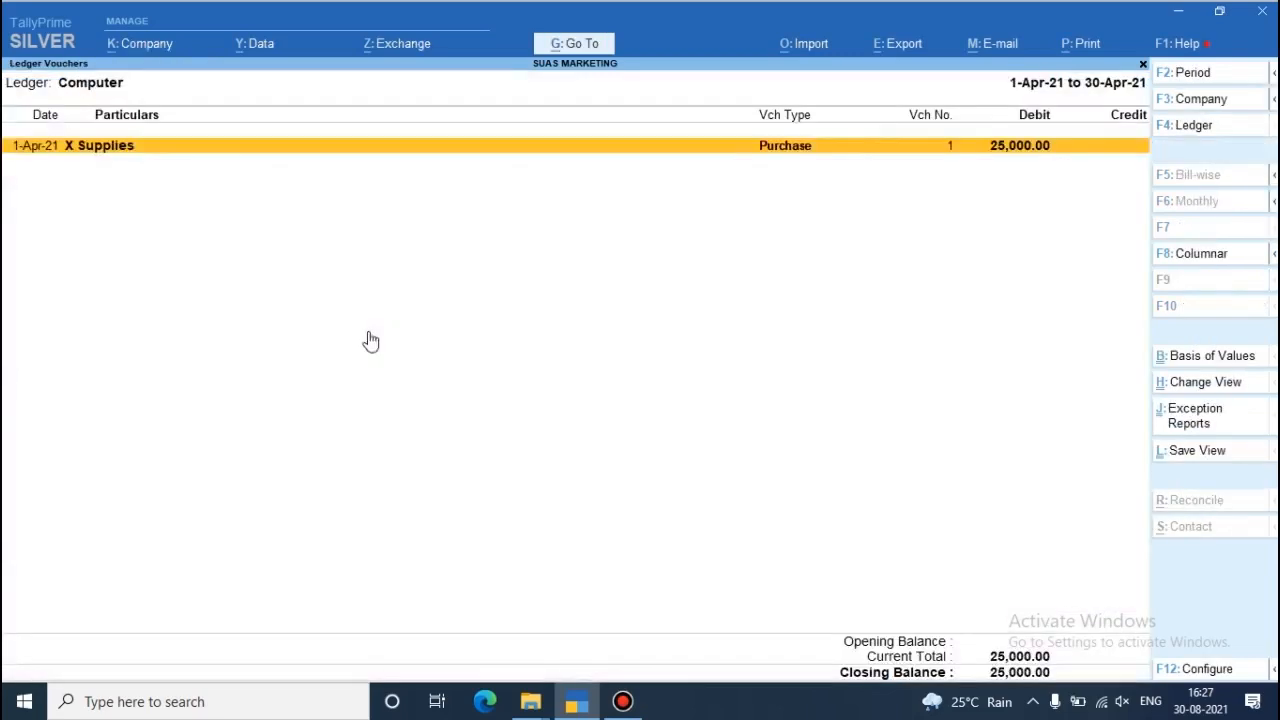
key("Escape")
key("Escape")
key("Escape")
key("Down")
key("Down")
key("Down")
key("Down")
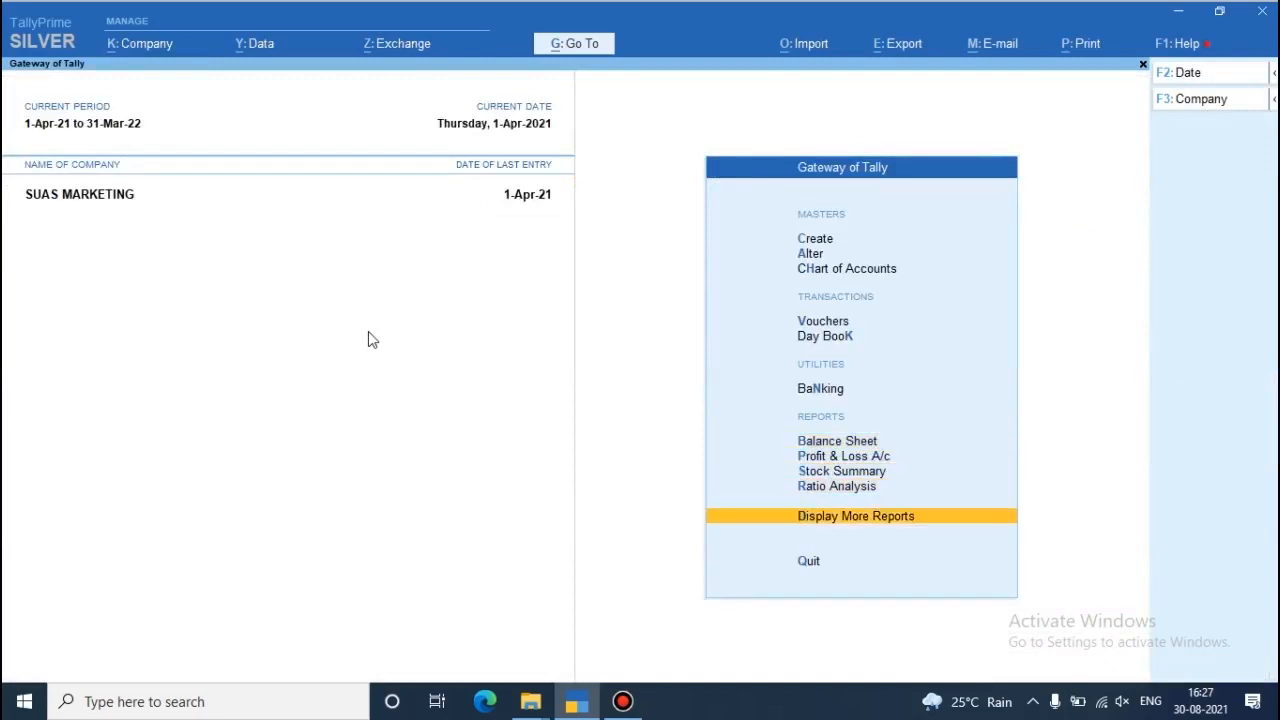
key("Return")
key("Down")
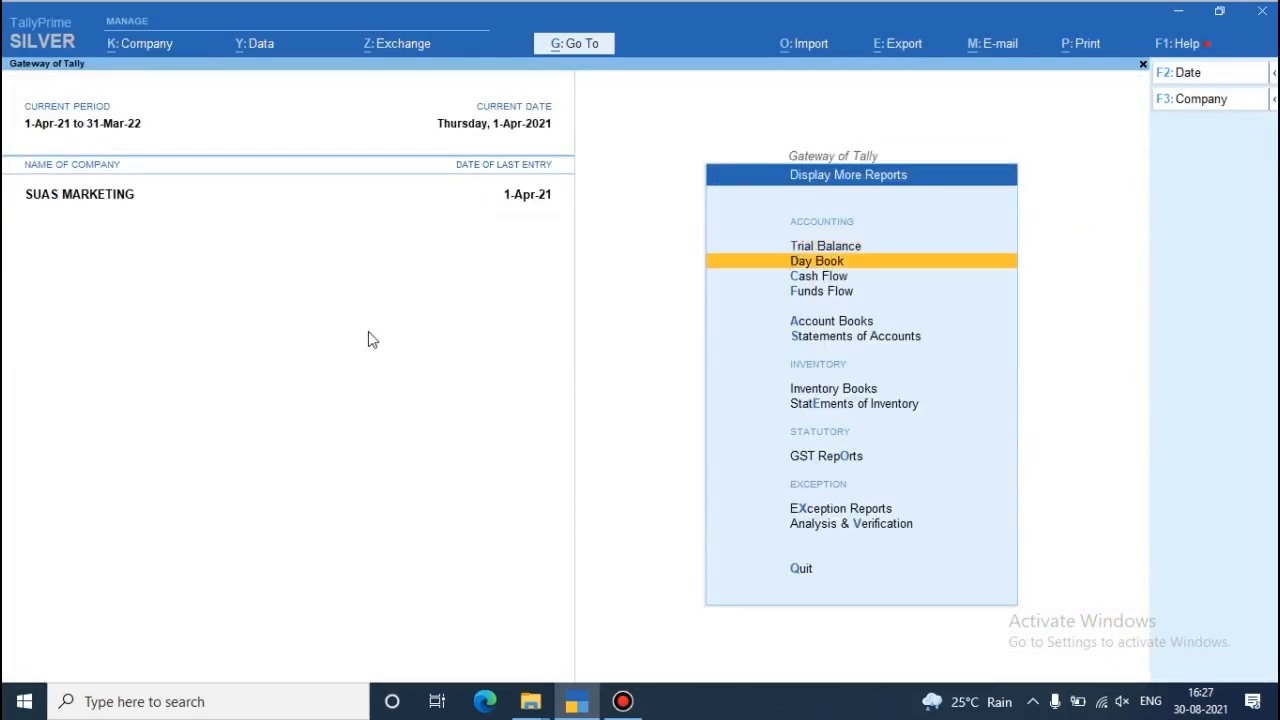
key("Down")
key("Down")
key("Down")
key("Down")
key("Down")
key("Down")
key("Down")
key("Return")
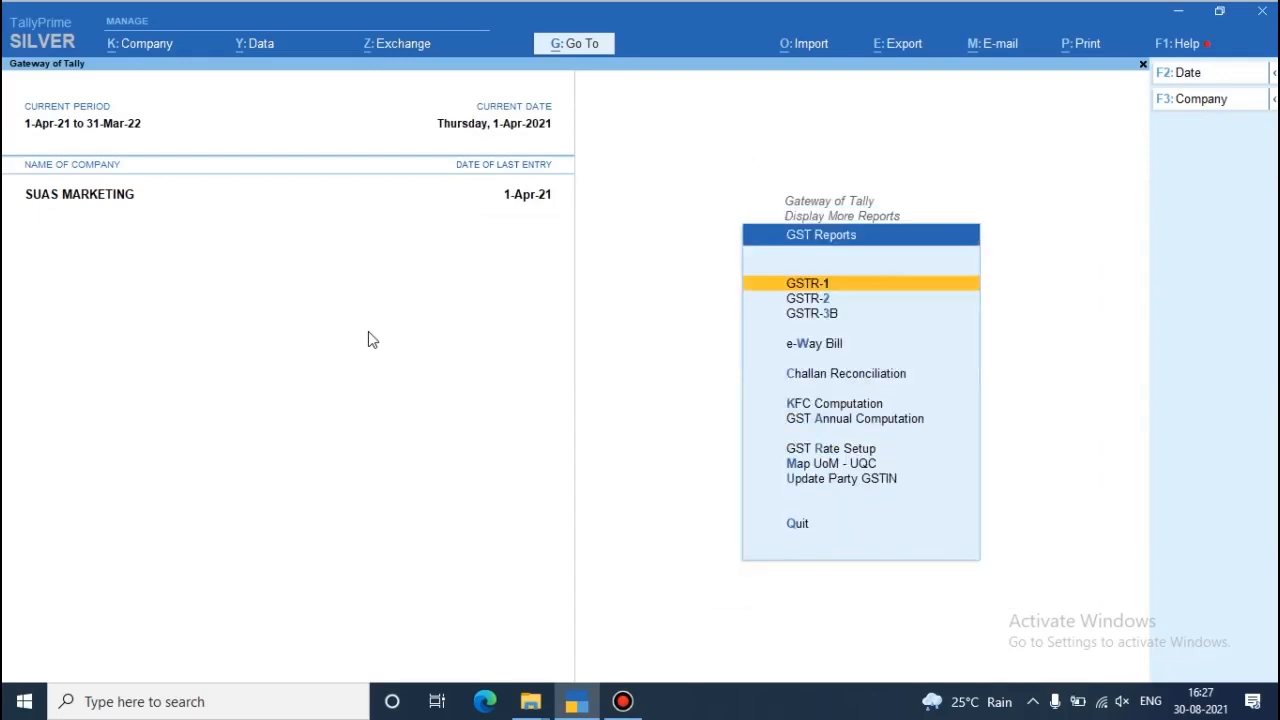
key("Escape")
key("Escape")
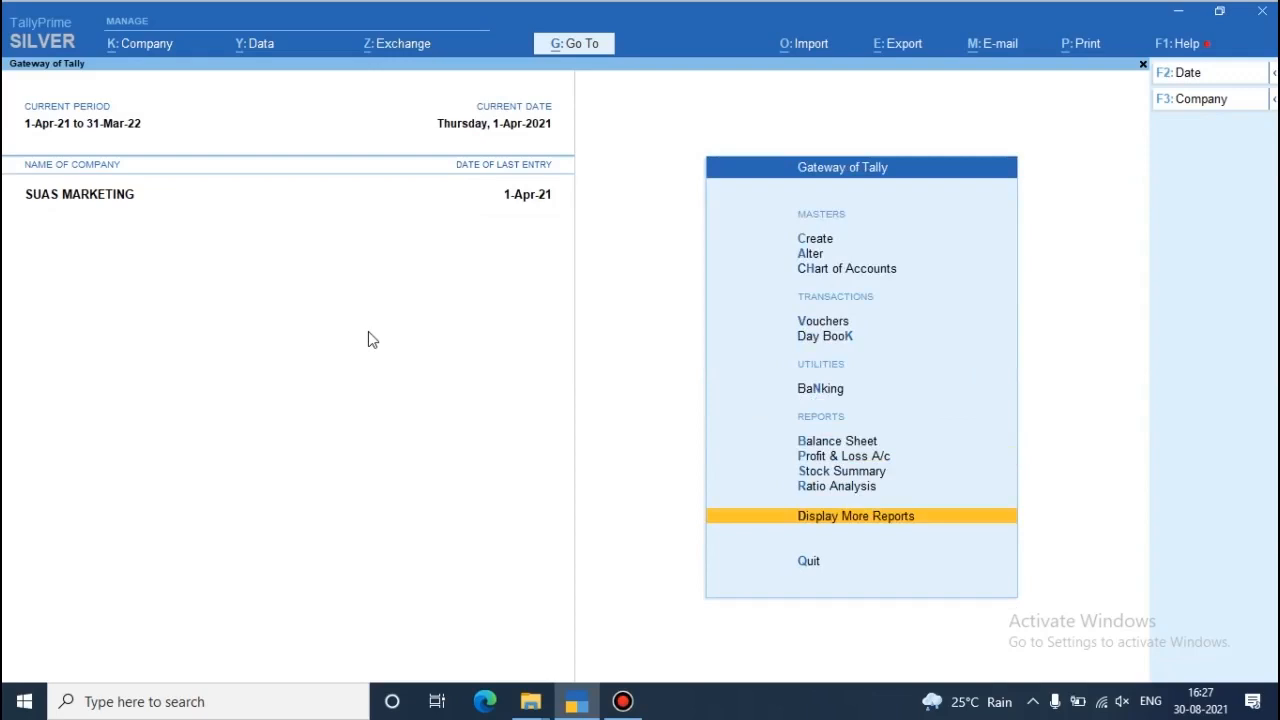
- Open the GSTR-3B report from the GST reports
key("Return")
key("Down")
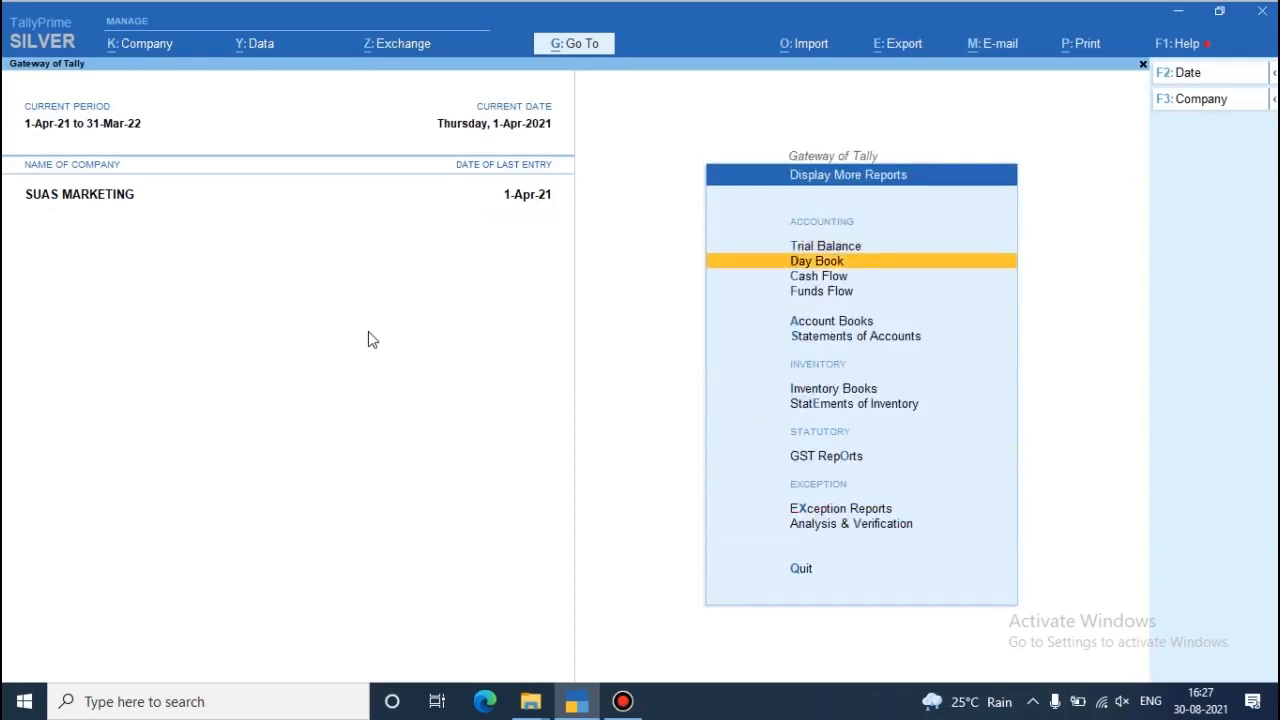
key("Down")
key("Down")
key("Down")
key("Down")
key("Down")
key("Down")
key("Down")
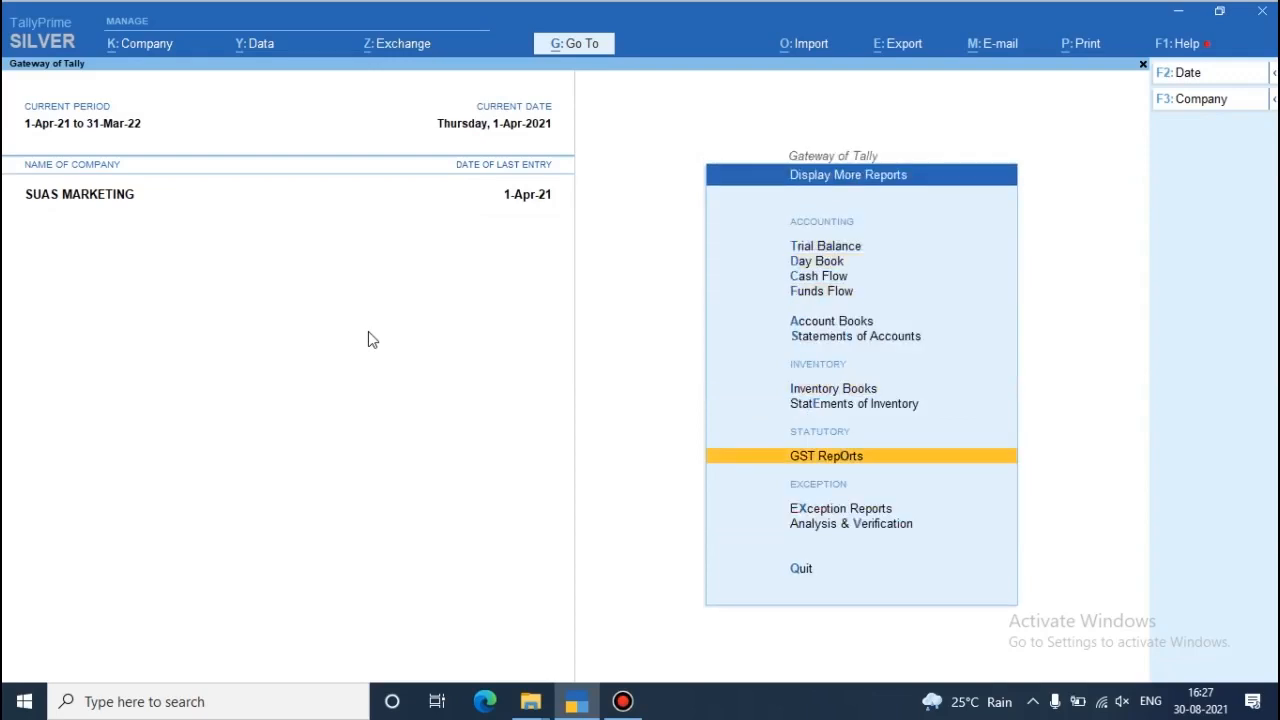
key("Return")
key("Down")
key("Down")
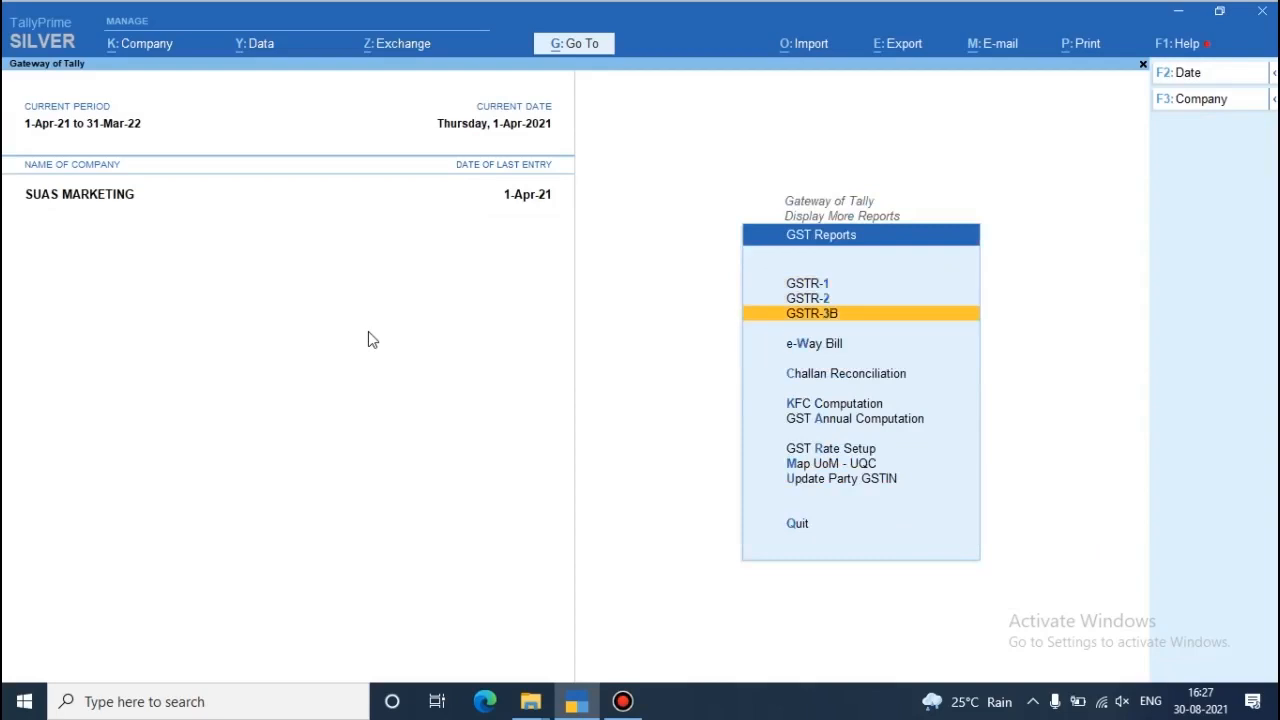
key("Return")
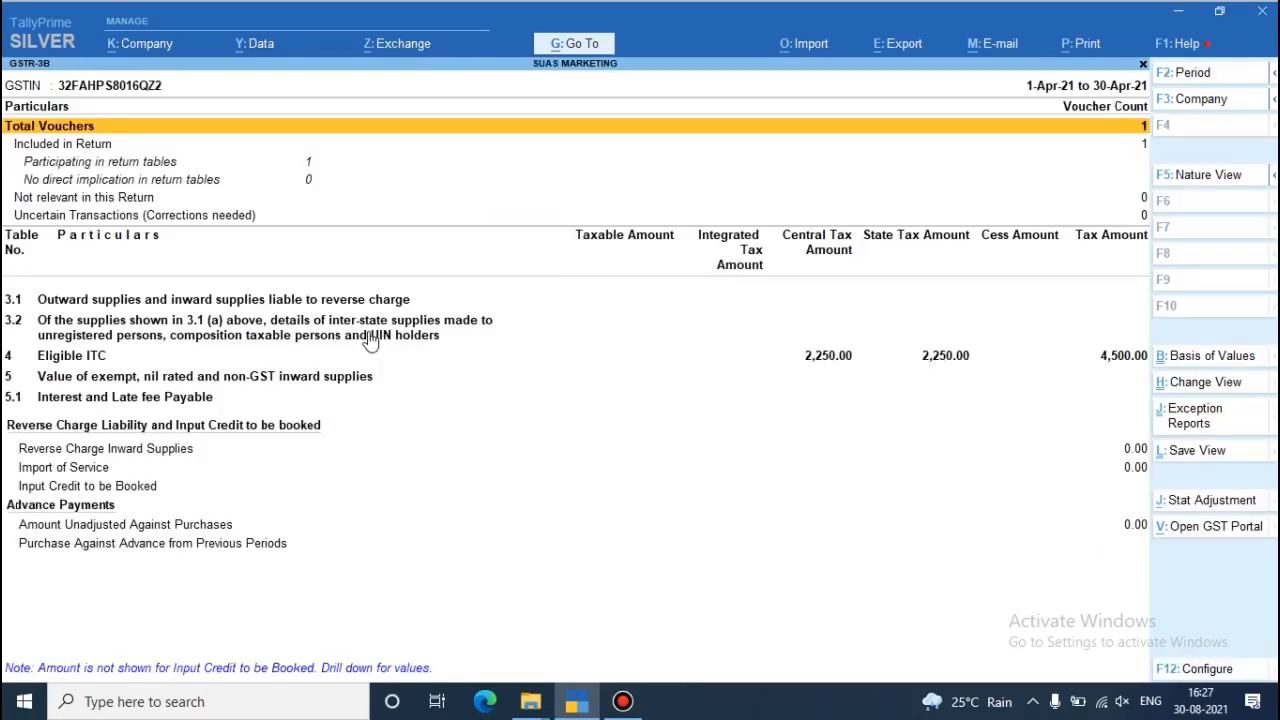
- Examine the Eligible ITC breakdown in table 4 of GSTR-3B, and reopen the report
key("Down")
key("Down")
key("Down")
key("Down")
key("Down")
key("Down")
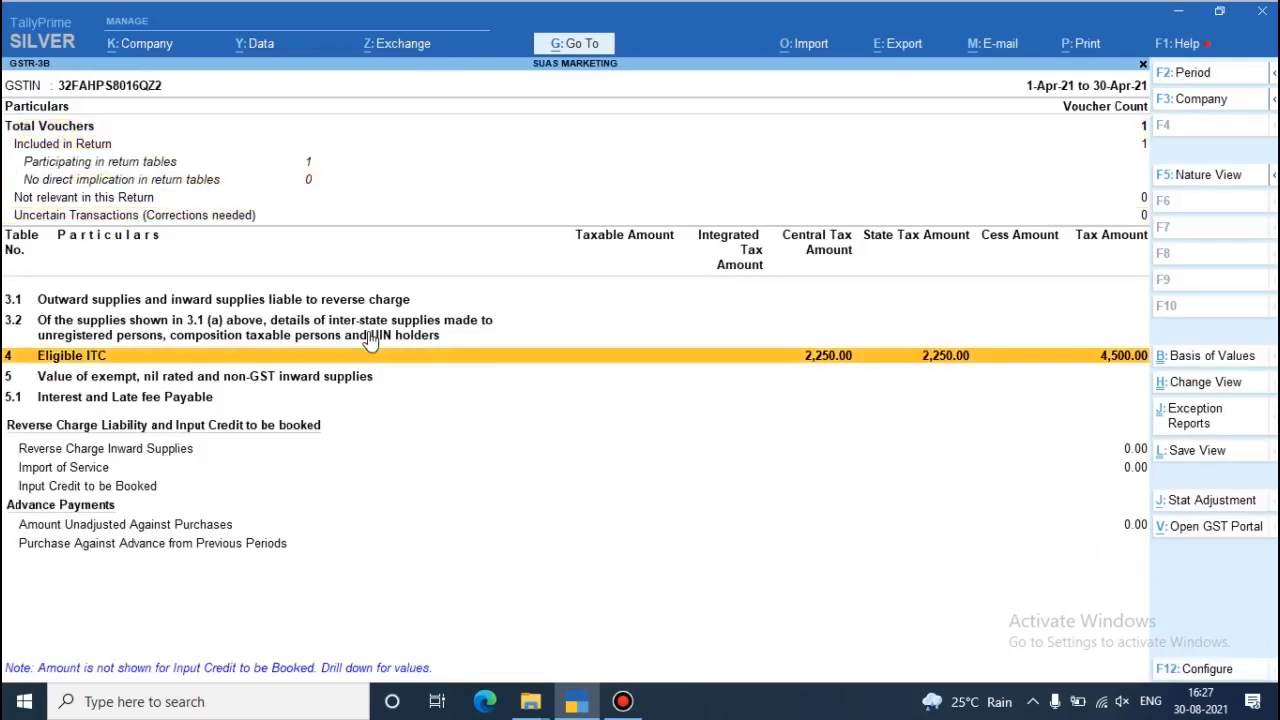
key("Return")
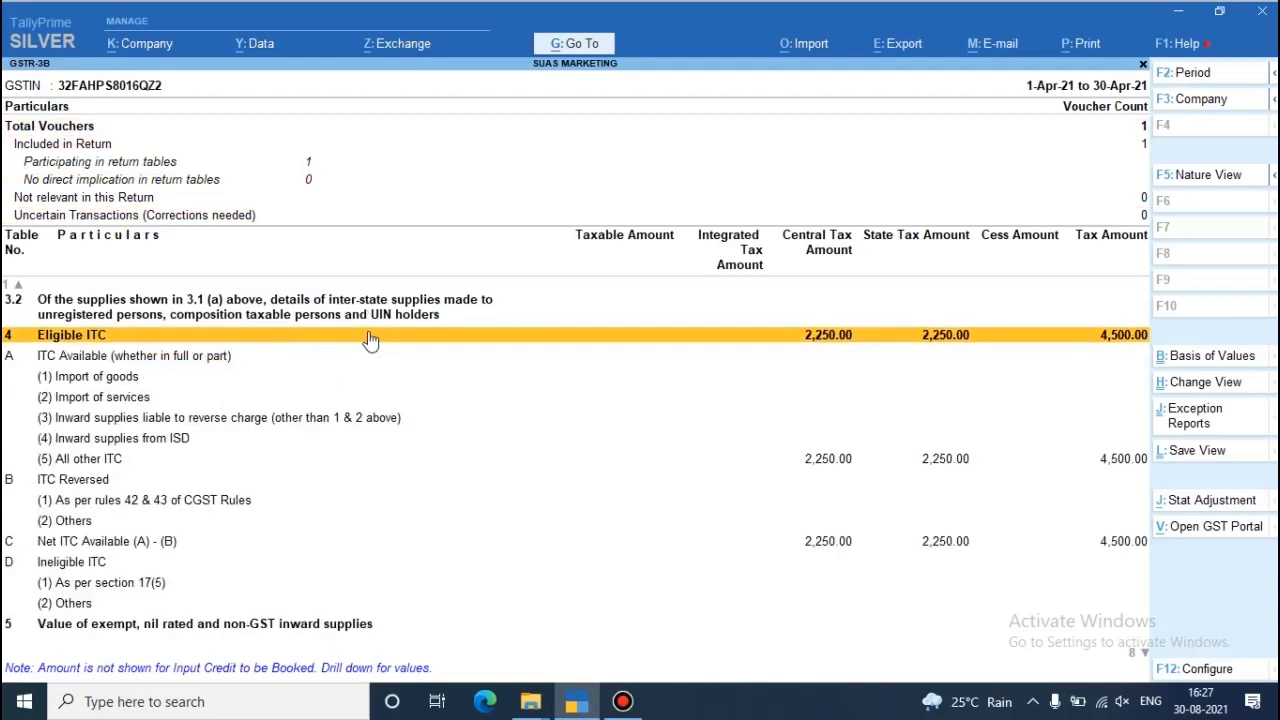
key("Escape")
key("Return")
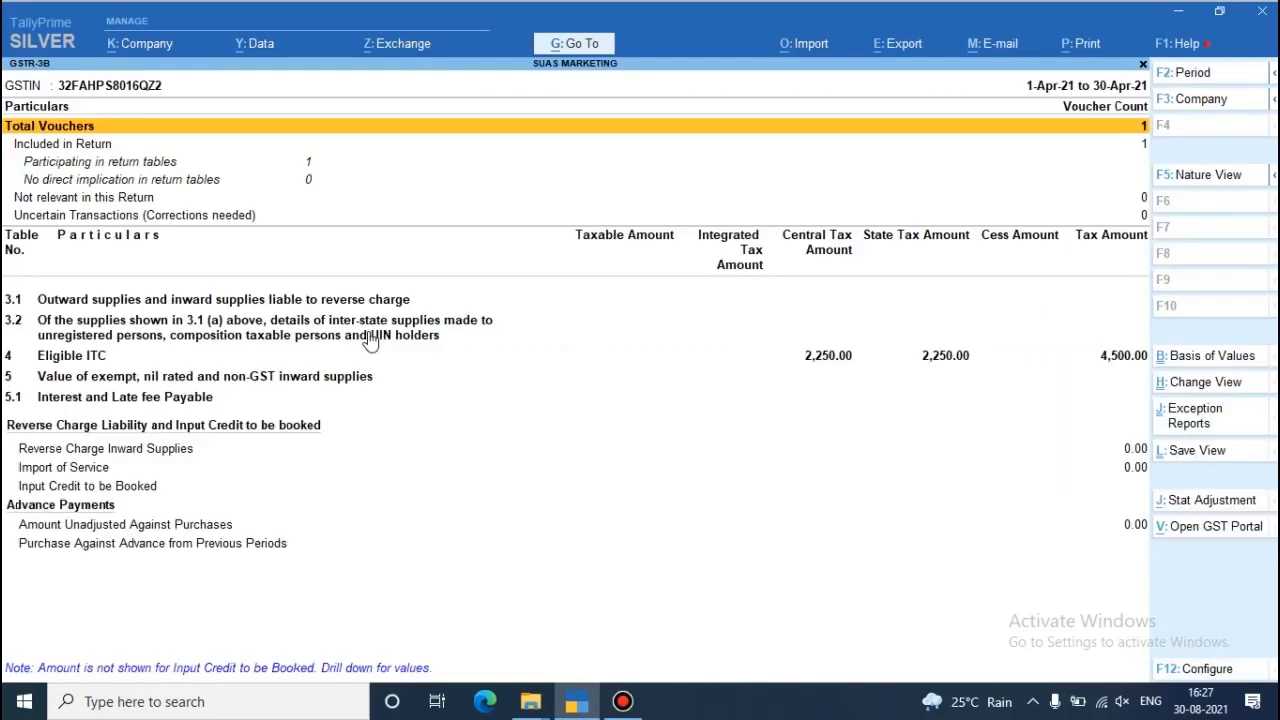